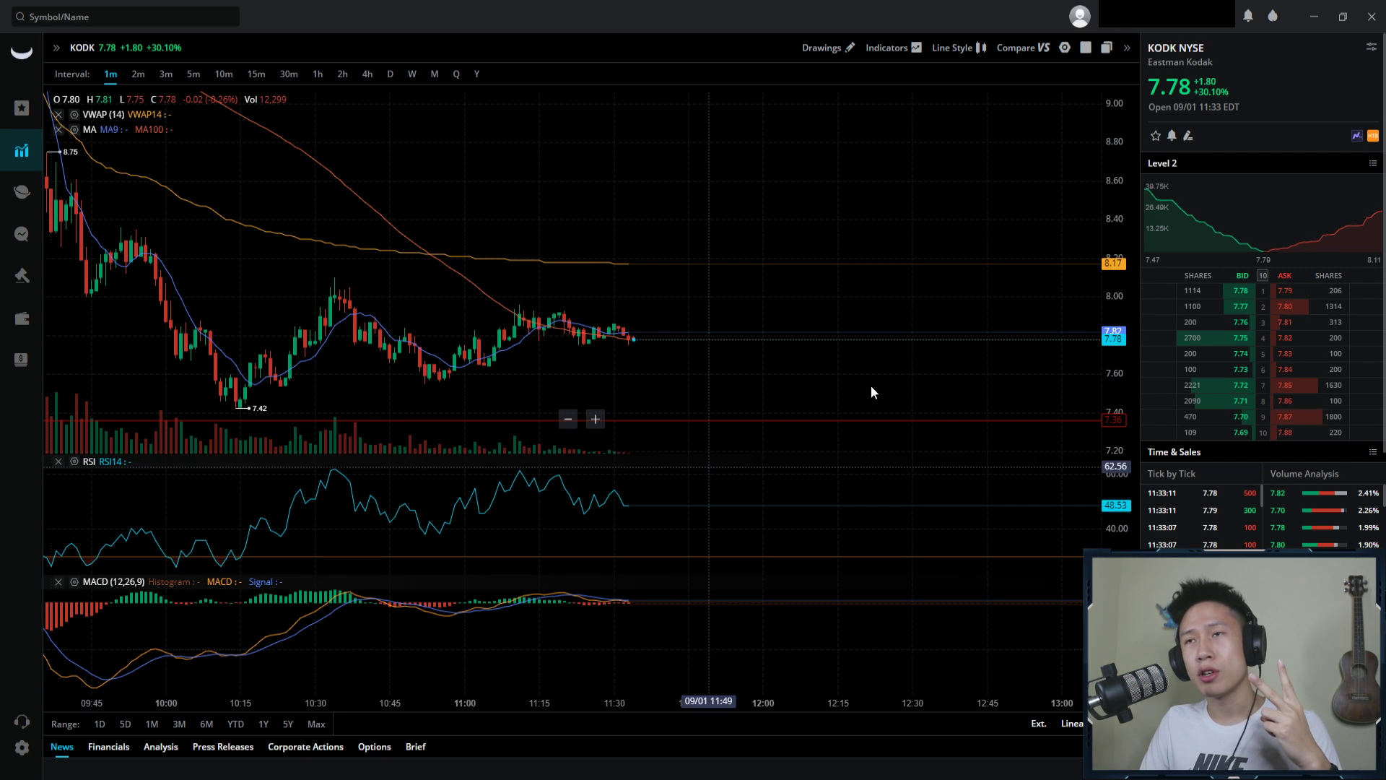
- Start a new KODK buy limit order at 7.77 with a quantity of 1
{"action": "right_click", "coordinate": [666, 341]}
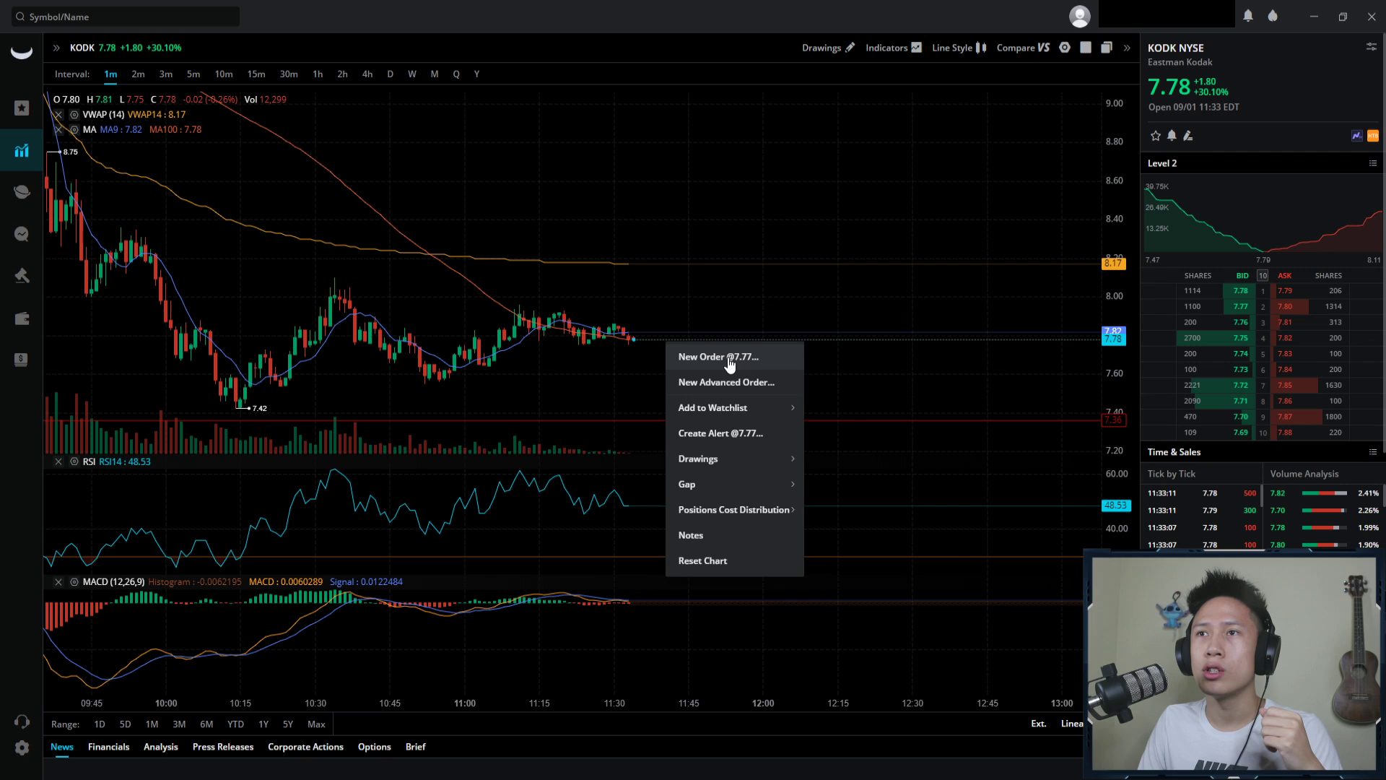
{"action": "left_click", "coordinate": [715, 355]}
{"action": "left_click", "coordinate": [742, 272]}
{"action": "type", "text": "1"}
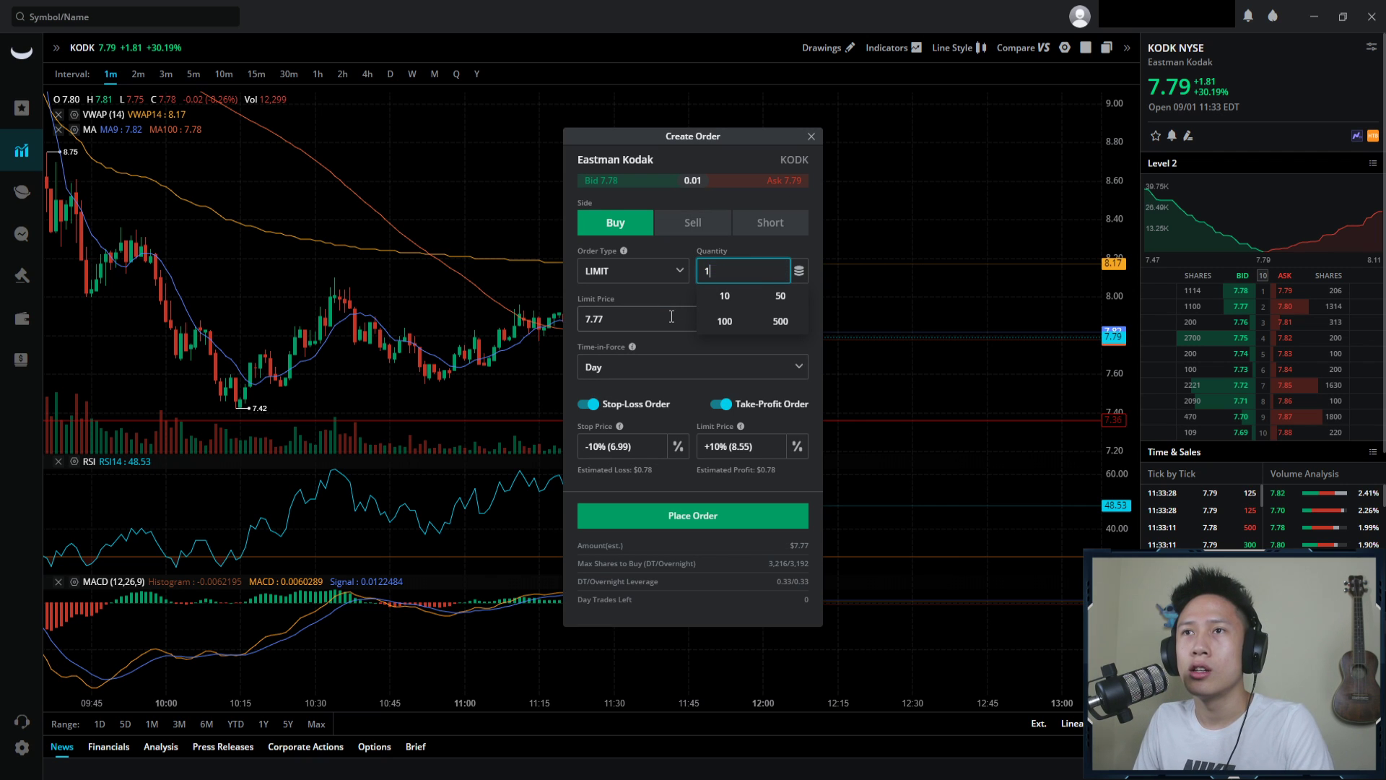
{"action": "key", "text": "Tab"}
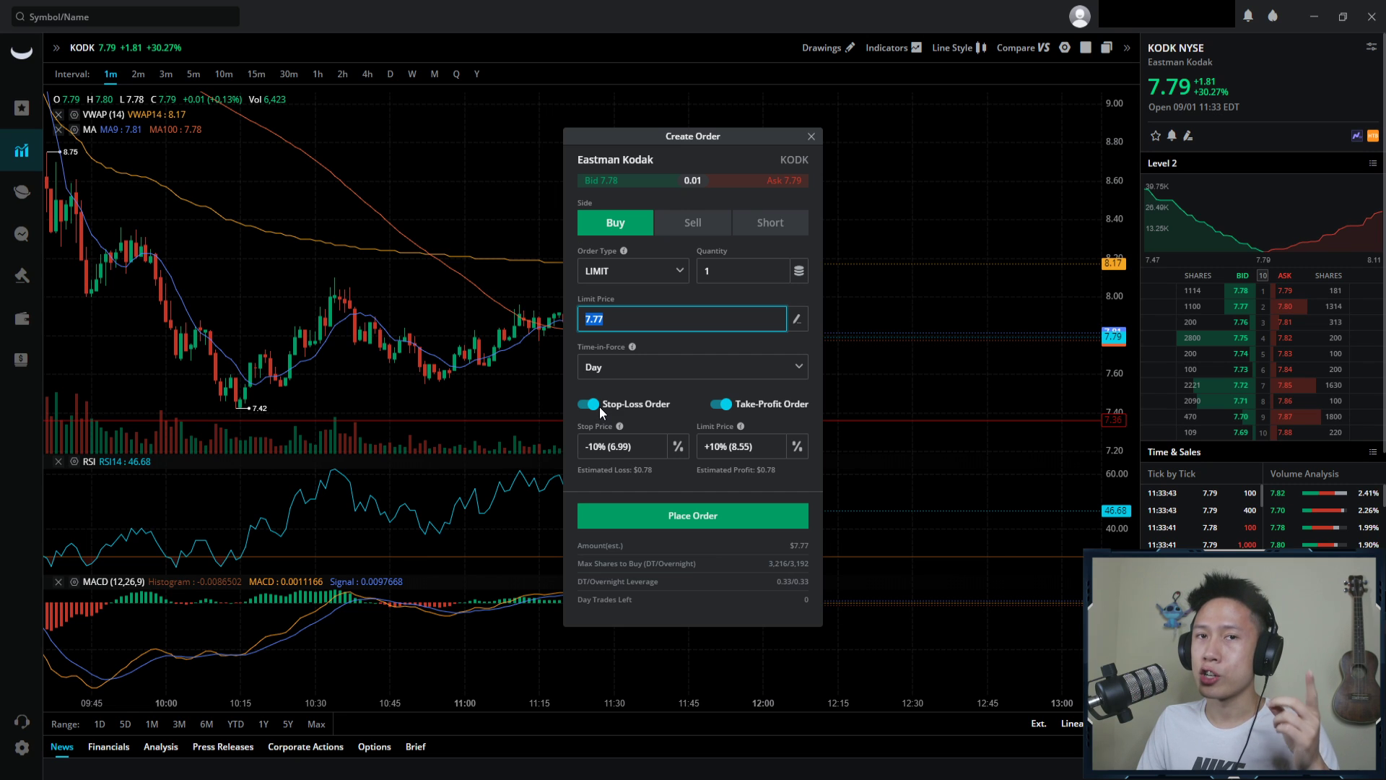
- Switch the stop-loss and take-profit values to dollar prices and set the take-profit limit price to 8.99
{"action": "left_click", "coordinate": [677, 446]}
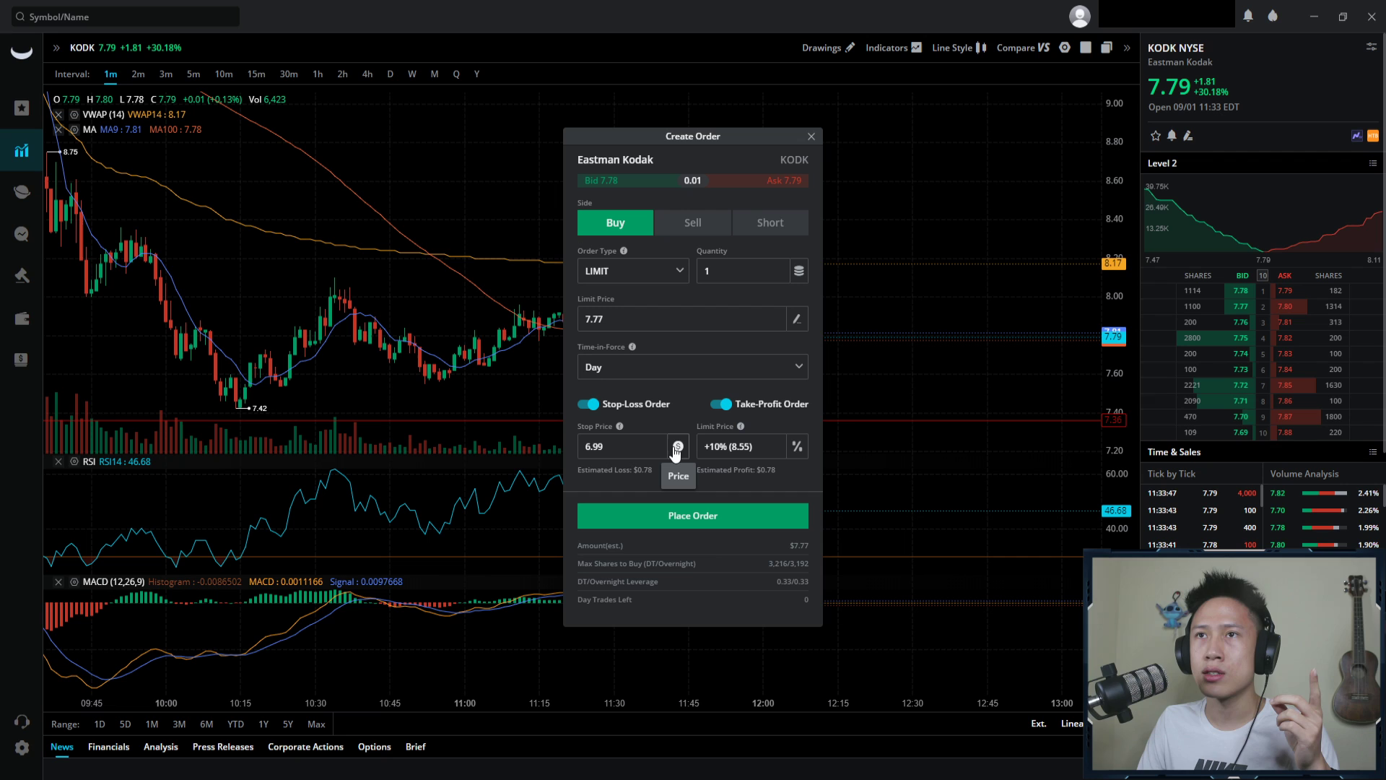
{"action": "left_click", "coordinate": [635, 449]}
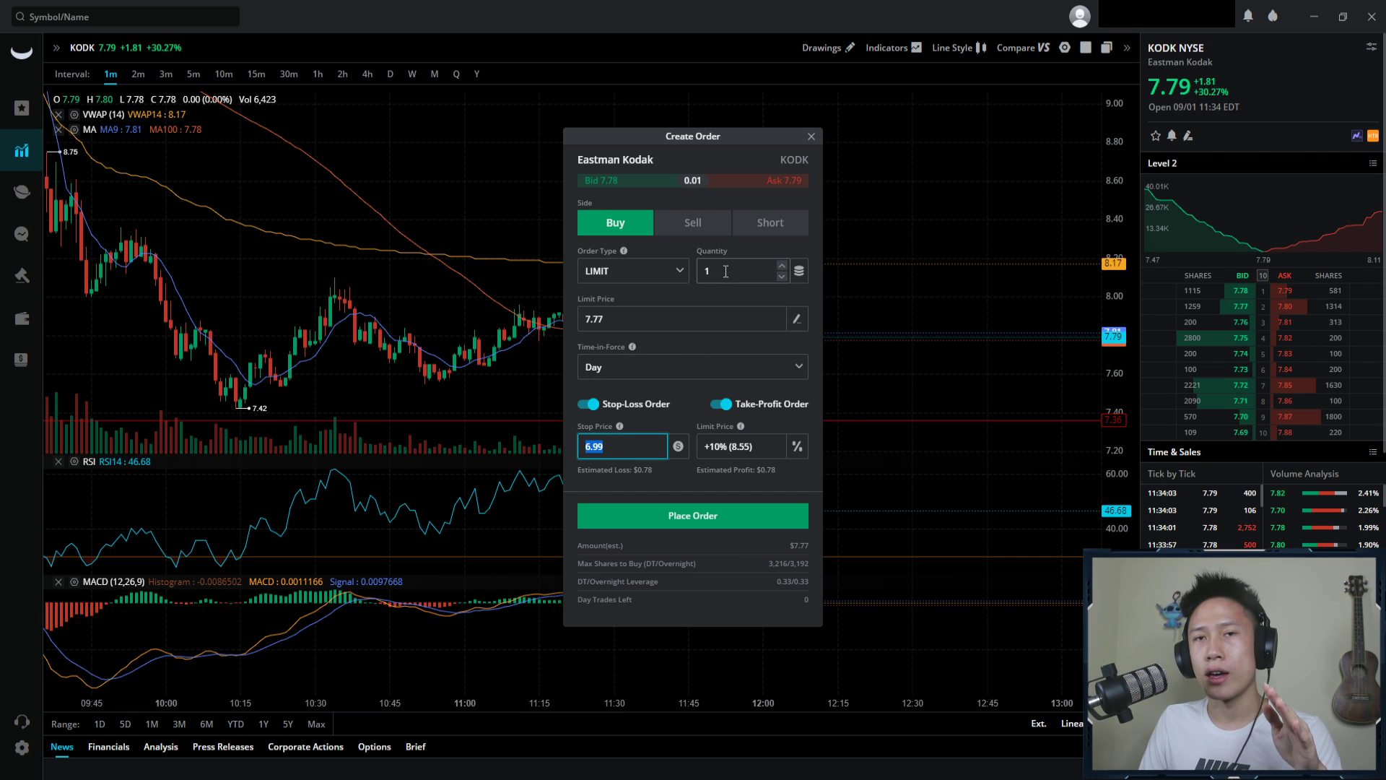
{"action": "left_click", "coordinate": [799, 448]}
{"action": "left_click", "coordinate": [799, 447]}
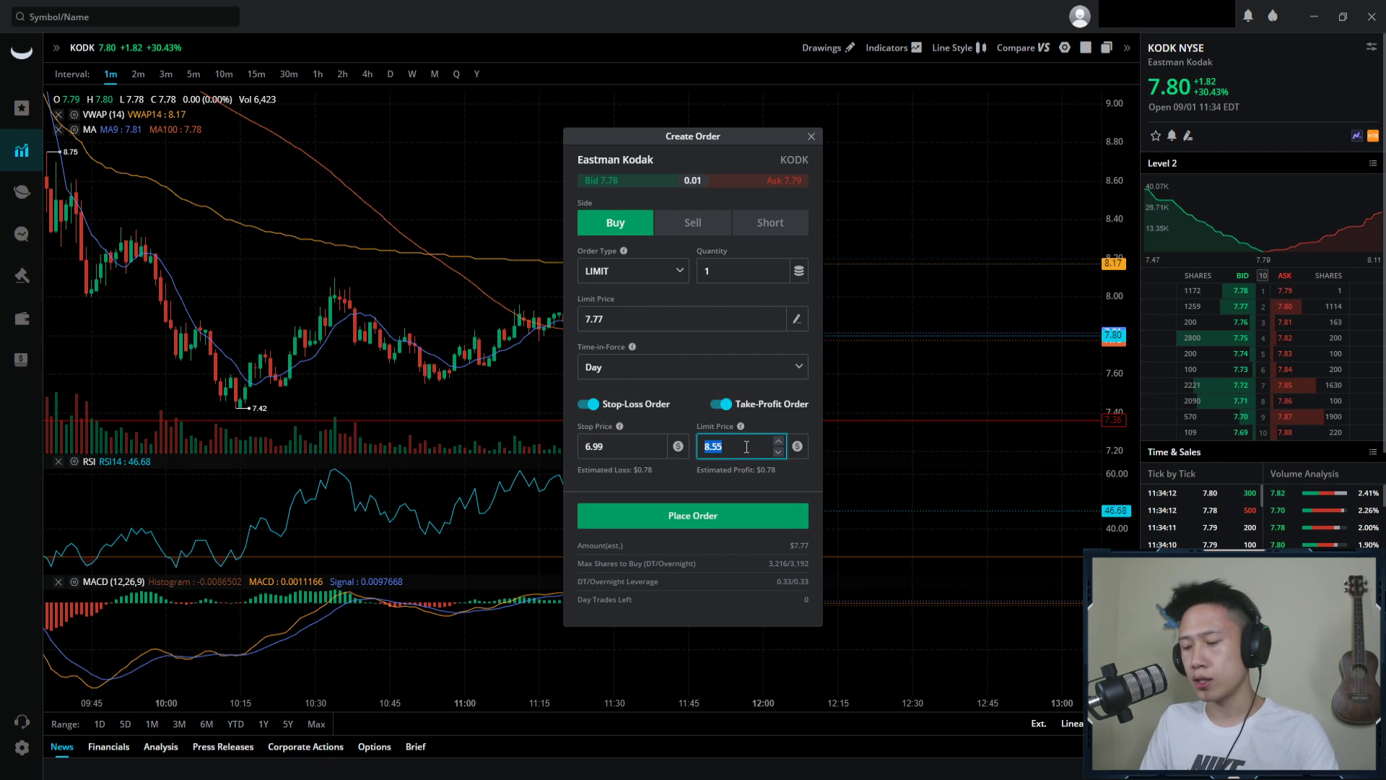
{"action": "type", "text": "9"}
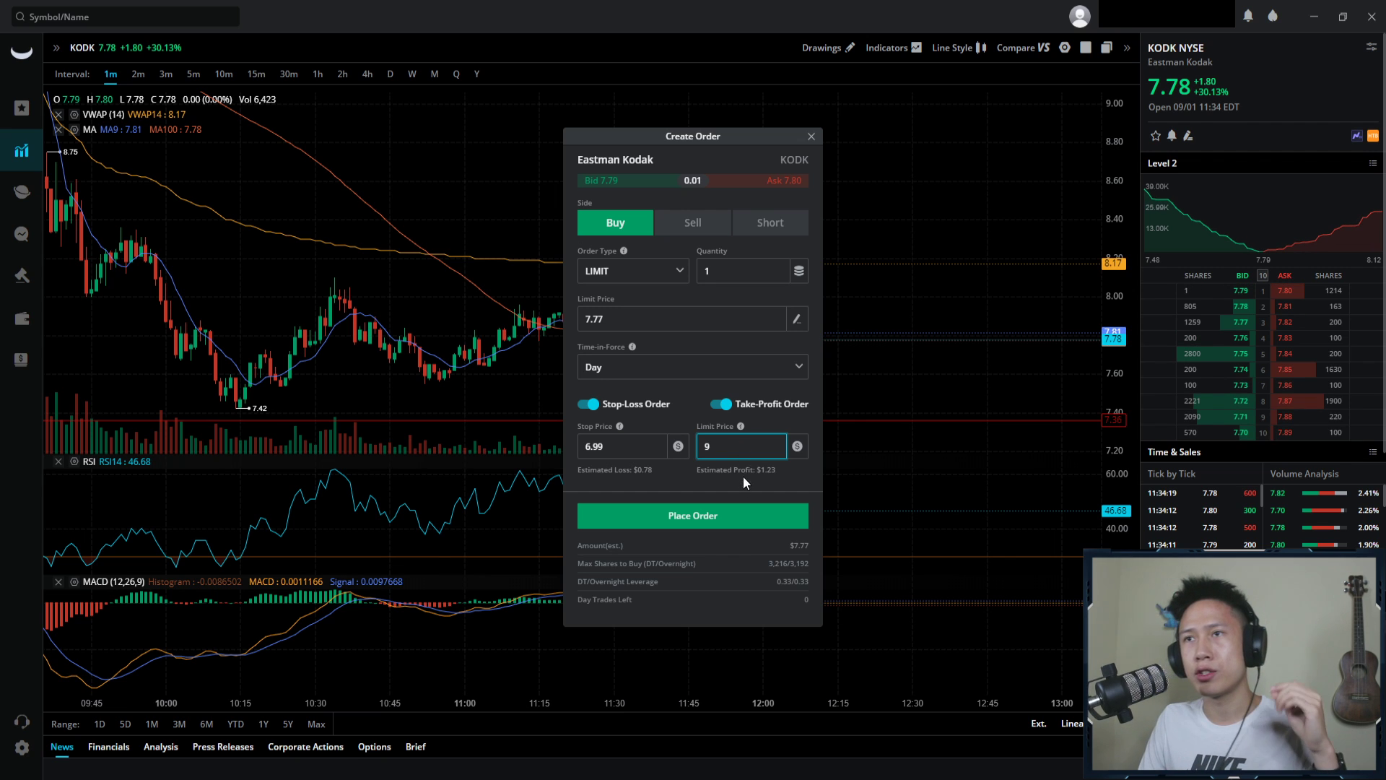
{"action": "double_click", "coordinate": [726, 447]}
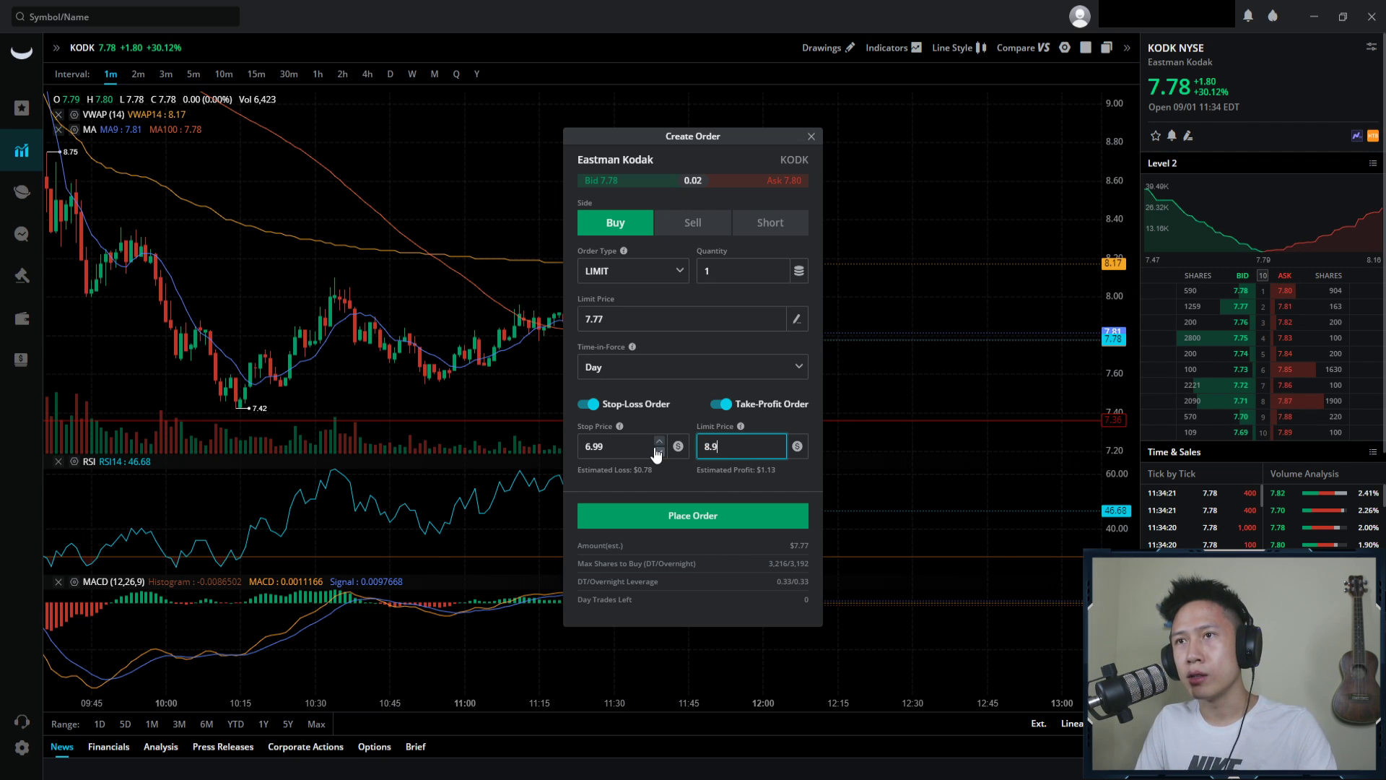
{"action": "left_click", "coordinate": [688, 491]}
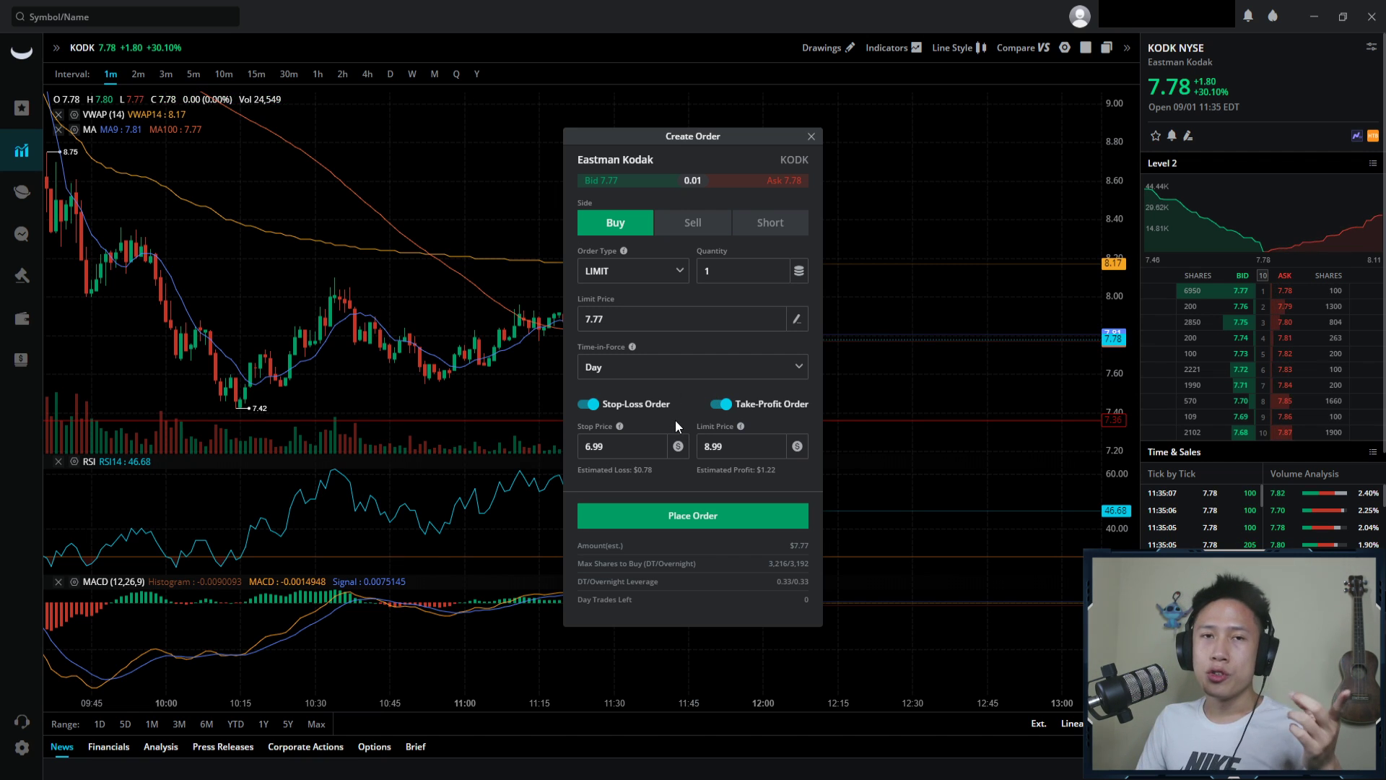
- Express both exit prices as percentages, setting the take-profit to +5% and the stop-loss to -6%
{"action": "left_click", "coordinate": [676, 446]}
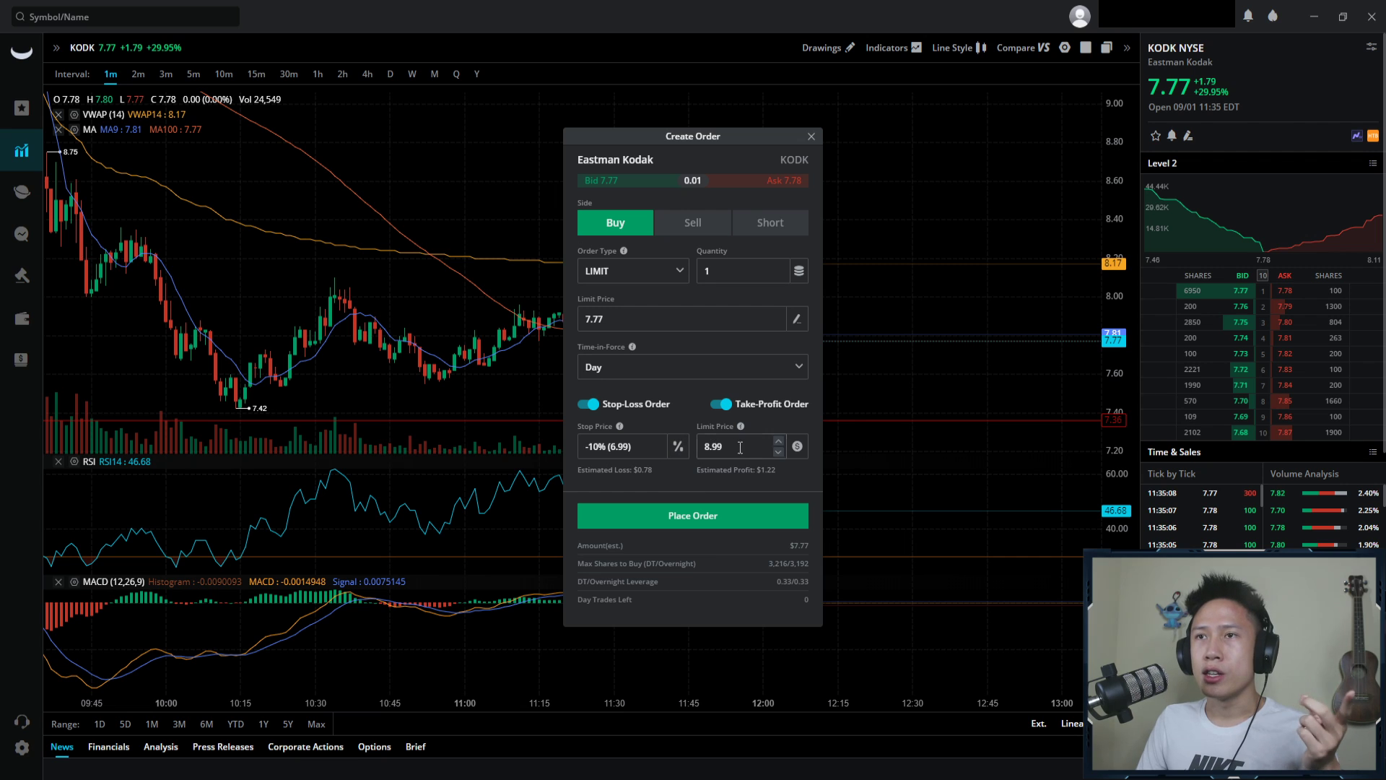
{"action": "left_click", "coordinate": [797, 446]}
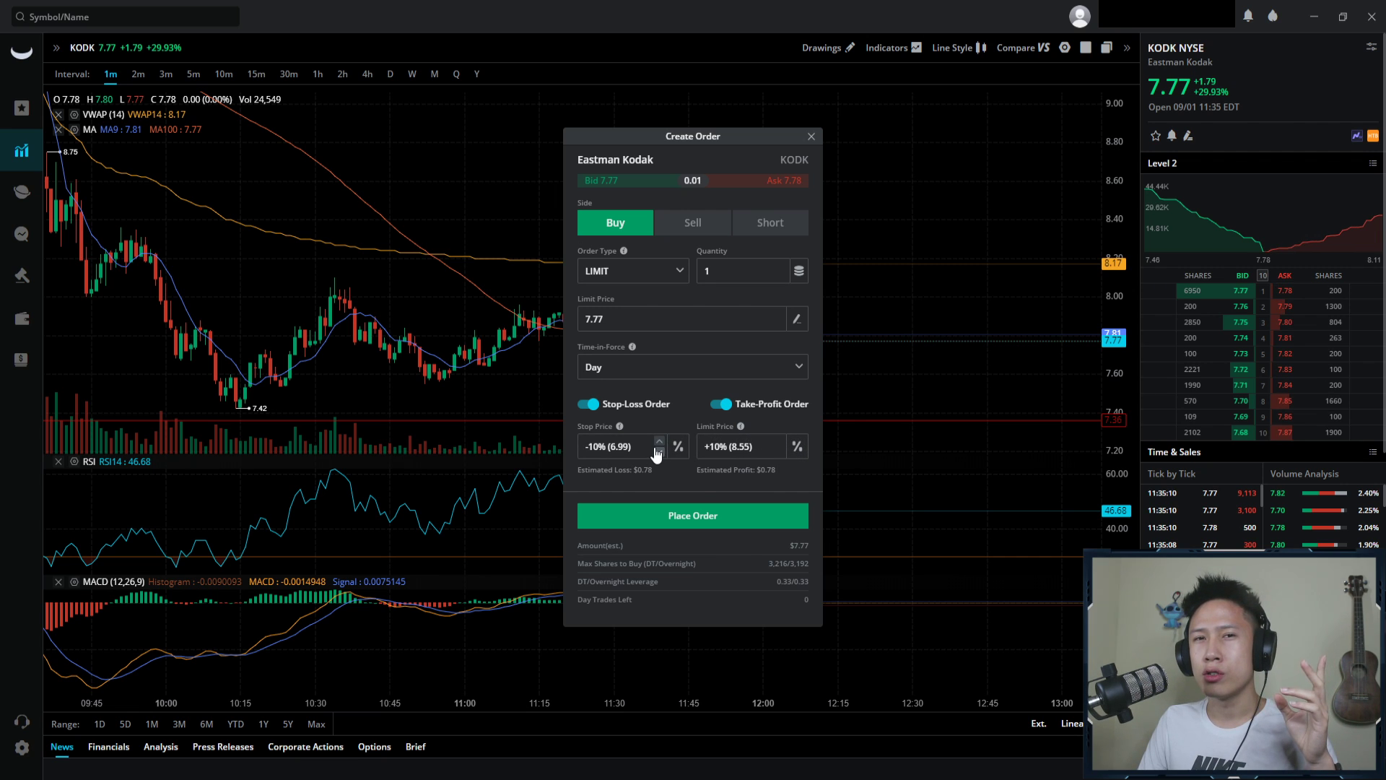
{"action": "left_click", "coordinate": [778, 452]}
{"action": "left_click", "coordinate": [778, 452]}
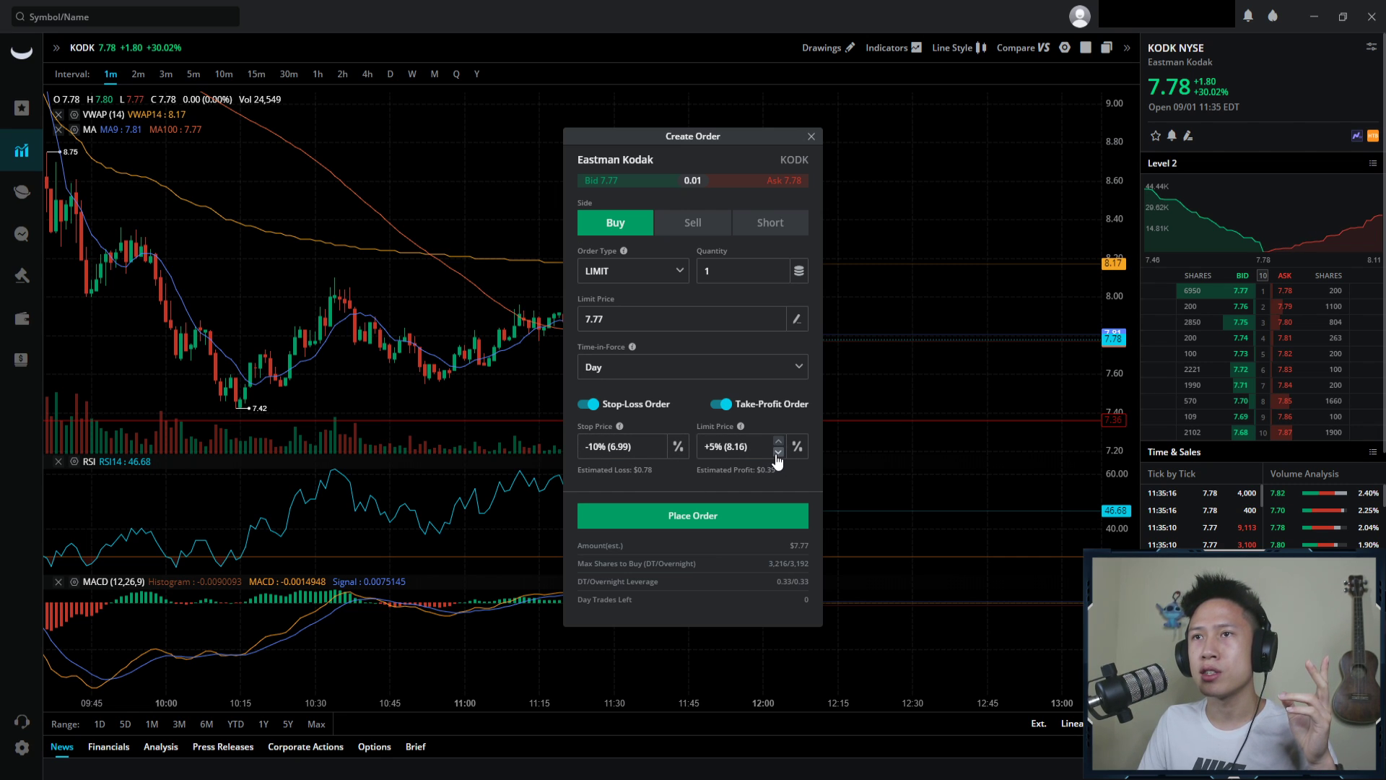
{"action": "left_click", "coordinate": [659, 452]}
{"action": "left_click", "coordinate": [659, 452]}
{"action": "left_click", "coordinate": [659, 452]}
{"action": "left_click", "coordinate": [659, 452]}
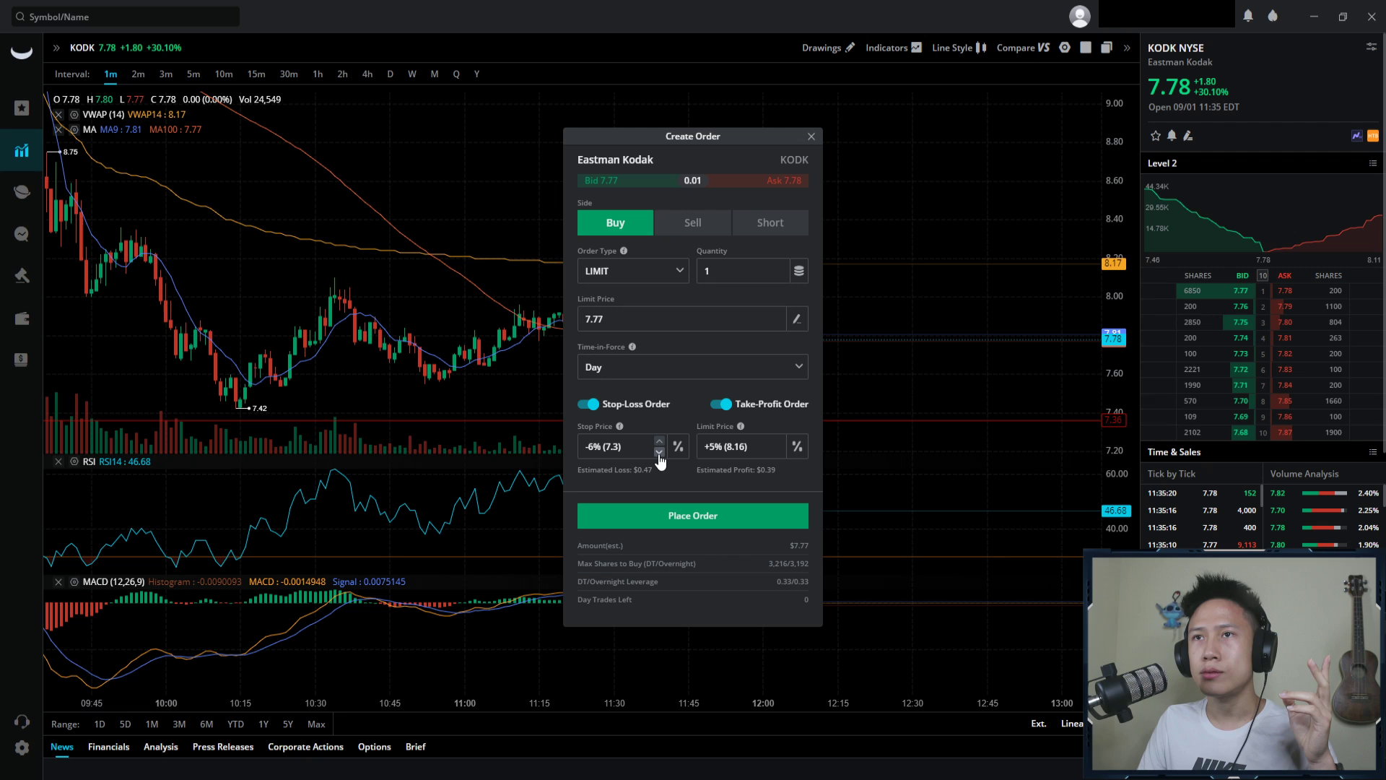
- Set the buy limit price to 7.78 and the stop-loss to -5%, and submit the order
{"action": "left_click", "coordinate": [616, 313]}
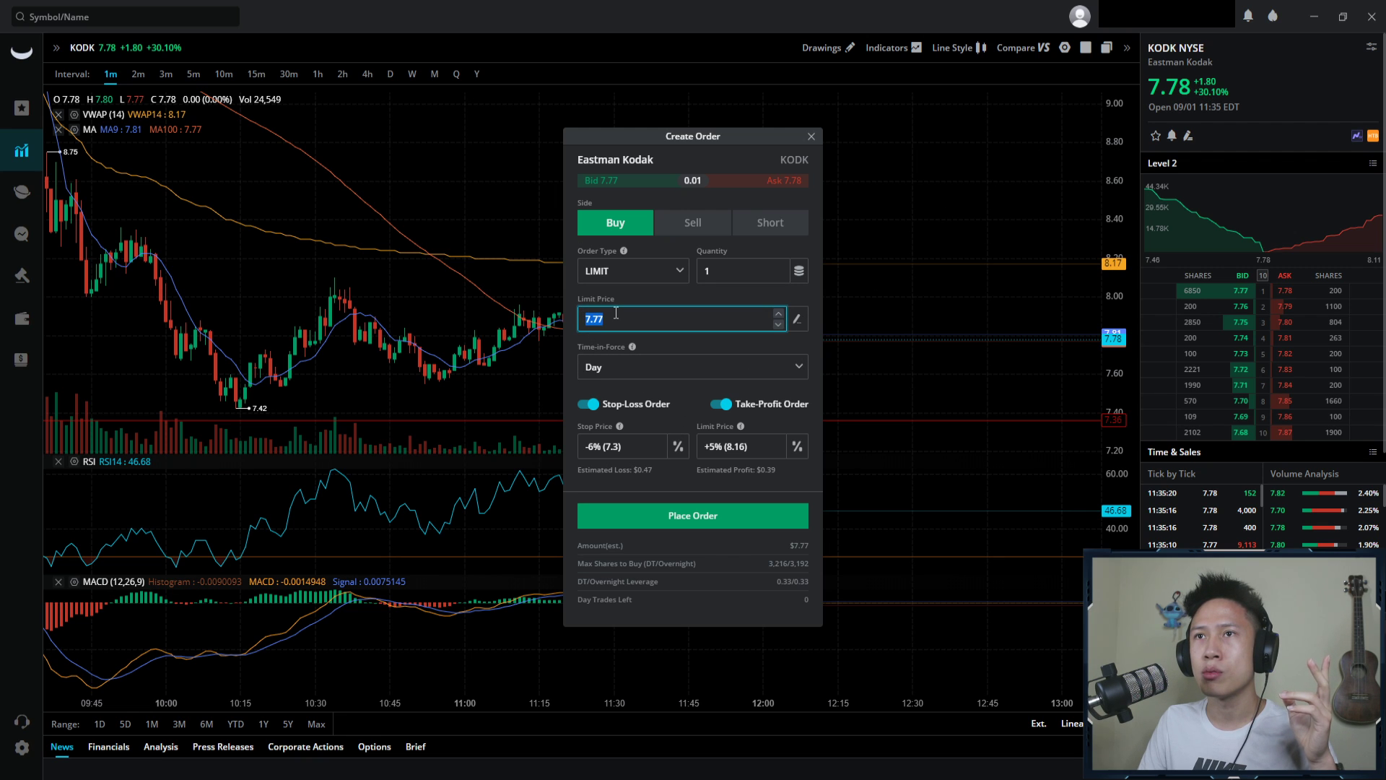
{"action": "type", "text": "7.78"}
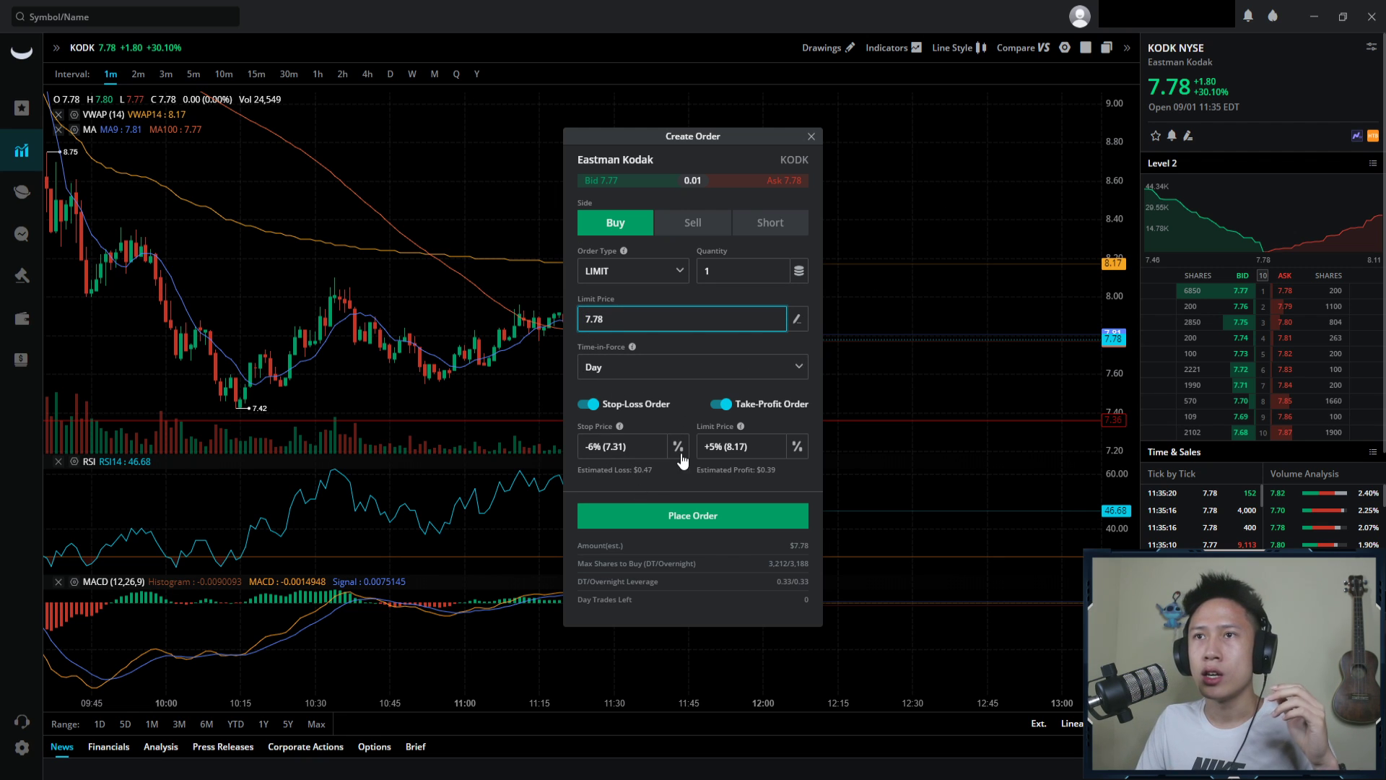
{"action": "left_click", "coordinate": [659, 441]}
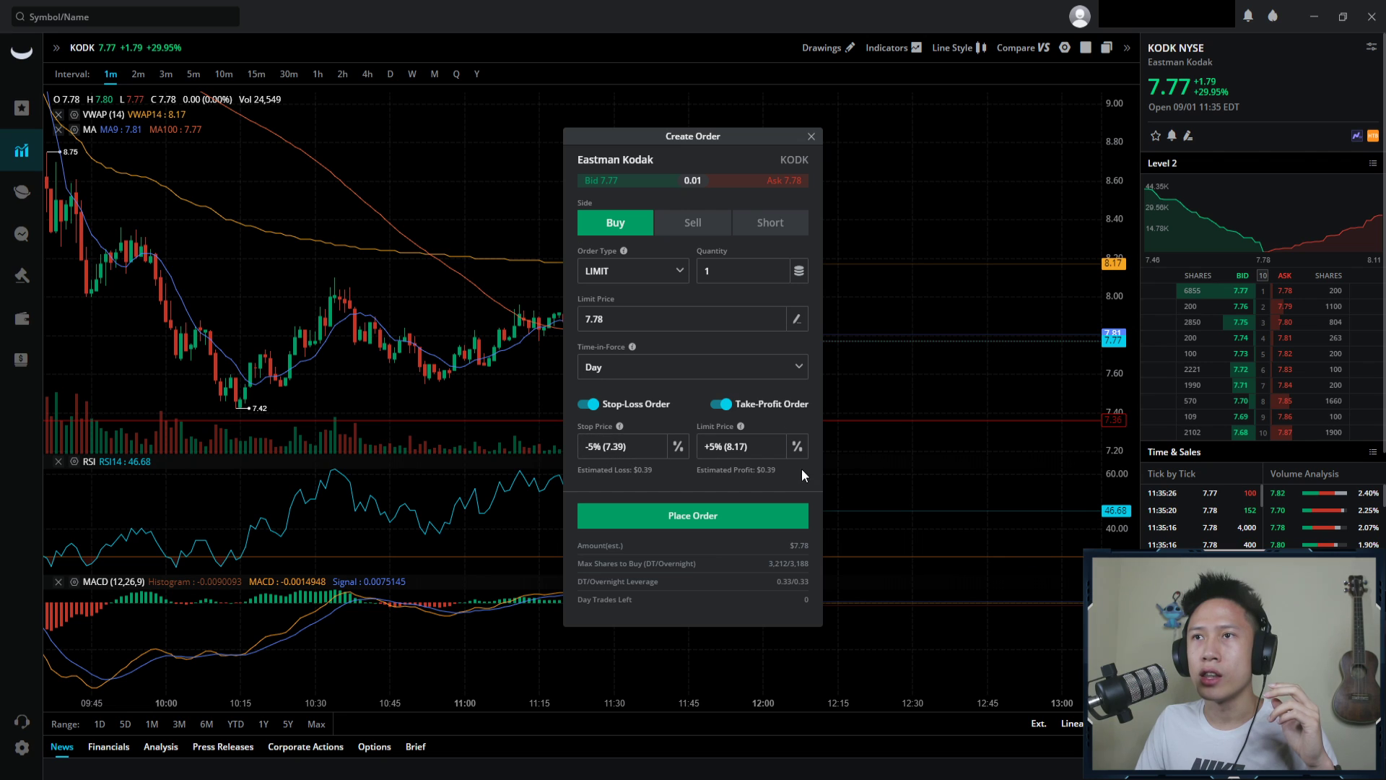
{"action": "left_click", "coordinate": [705, 508]}
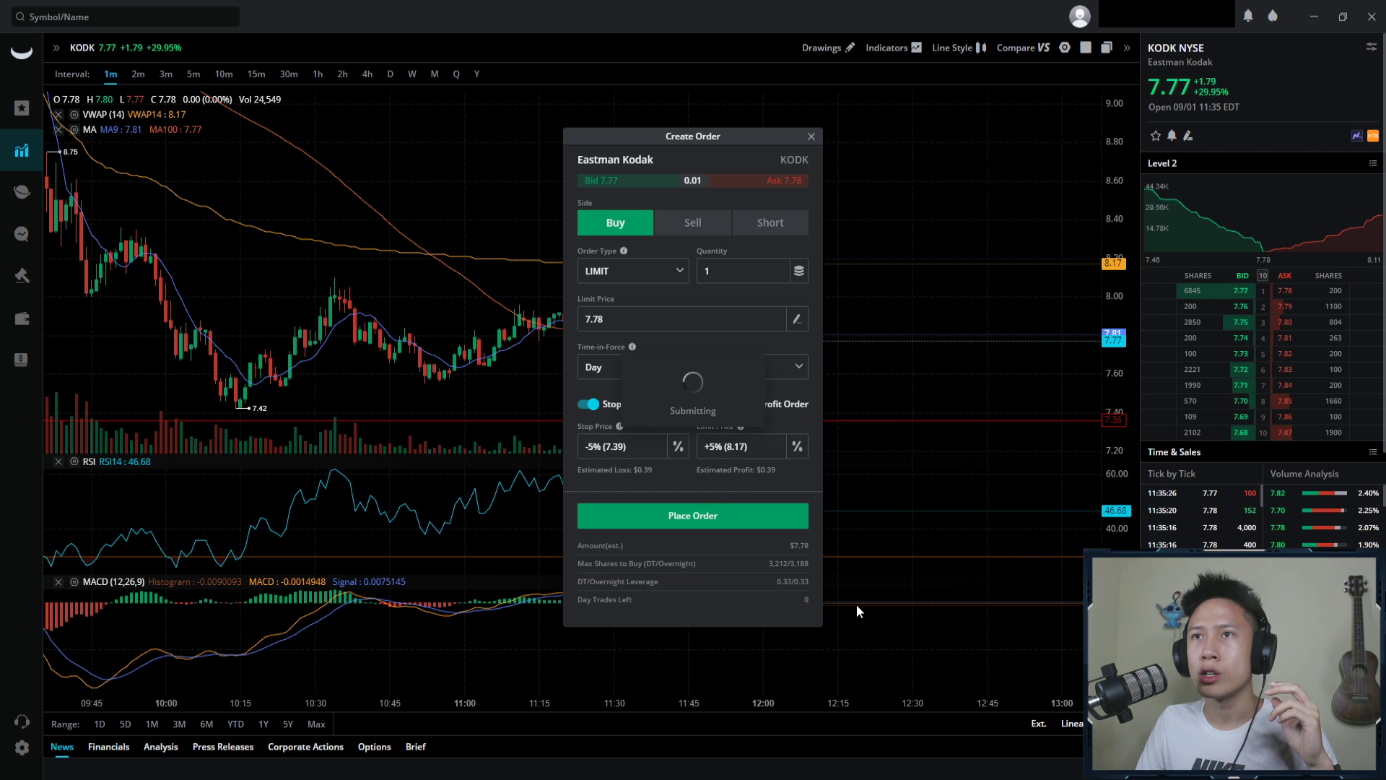
{"action": "left_click", "coordinate": [1024, 434]}
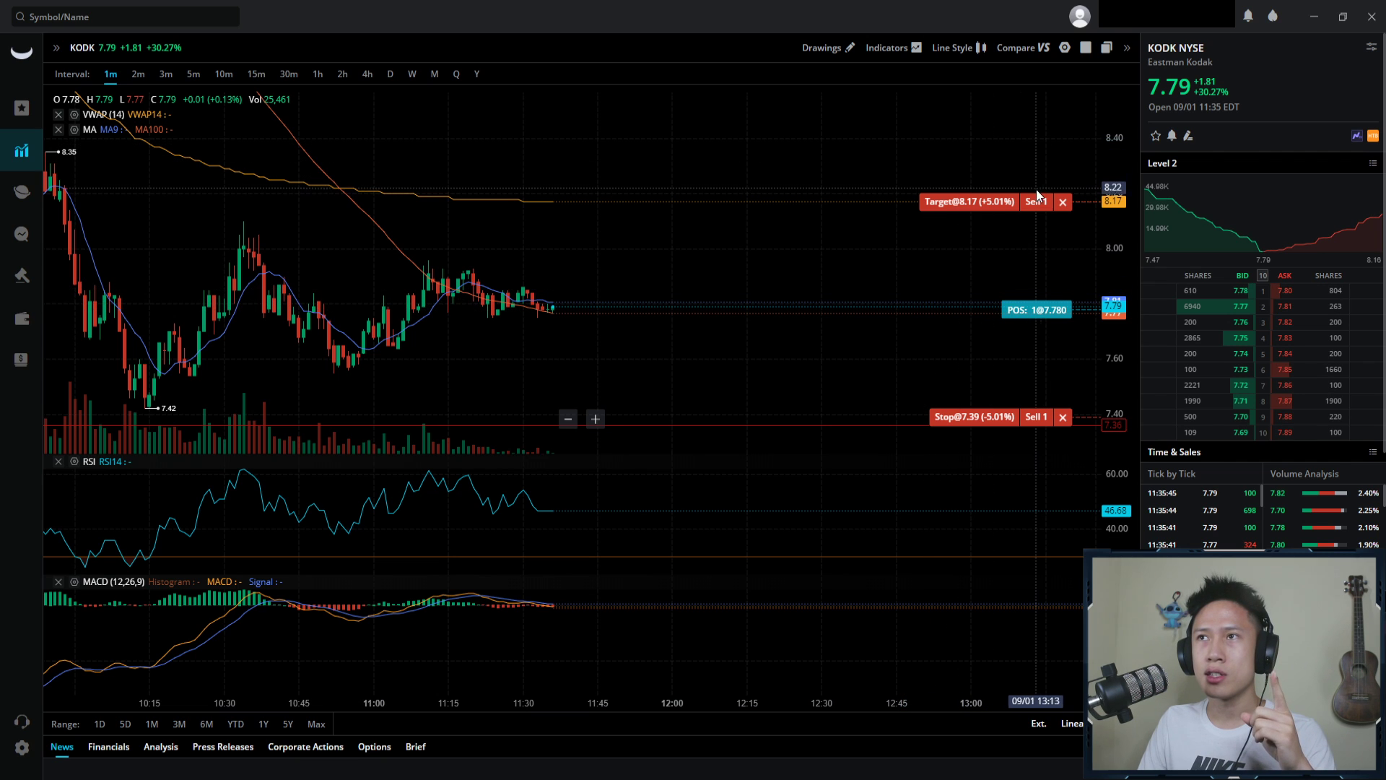
- Cancel the KODK position's pending stop-loss and take-profit orders from the chart
{"action": "left_click", "coordinate": [1062, 418]}
{"action": "left_click", "coordinate": [784, 361]}
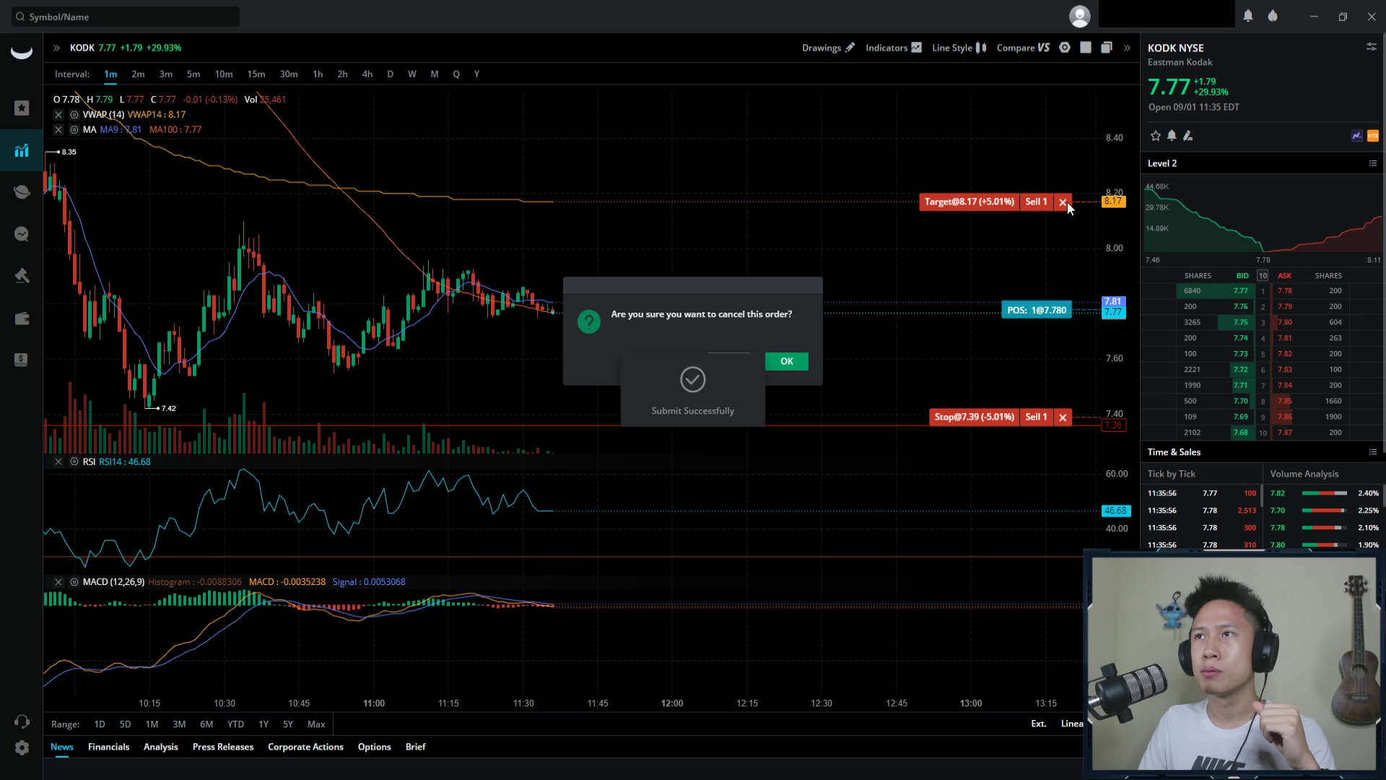
{"action": "key", "text": "Return"}
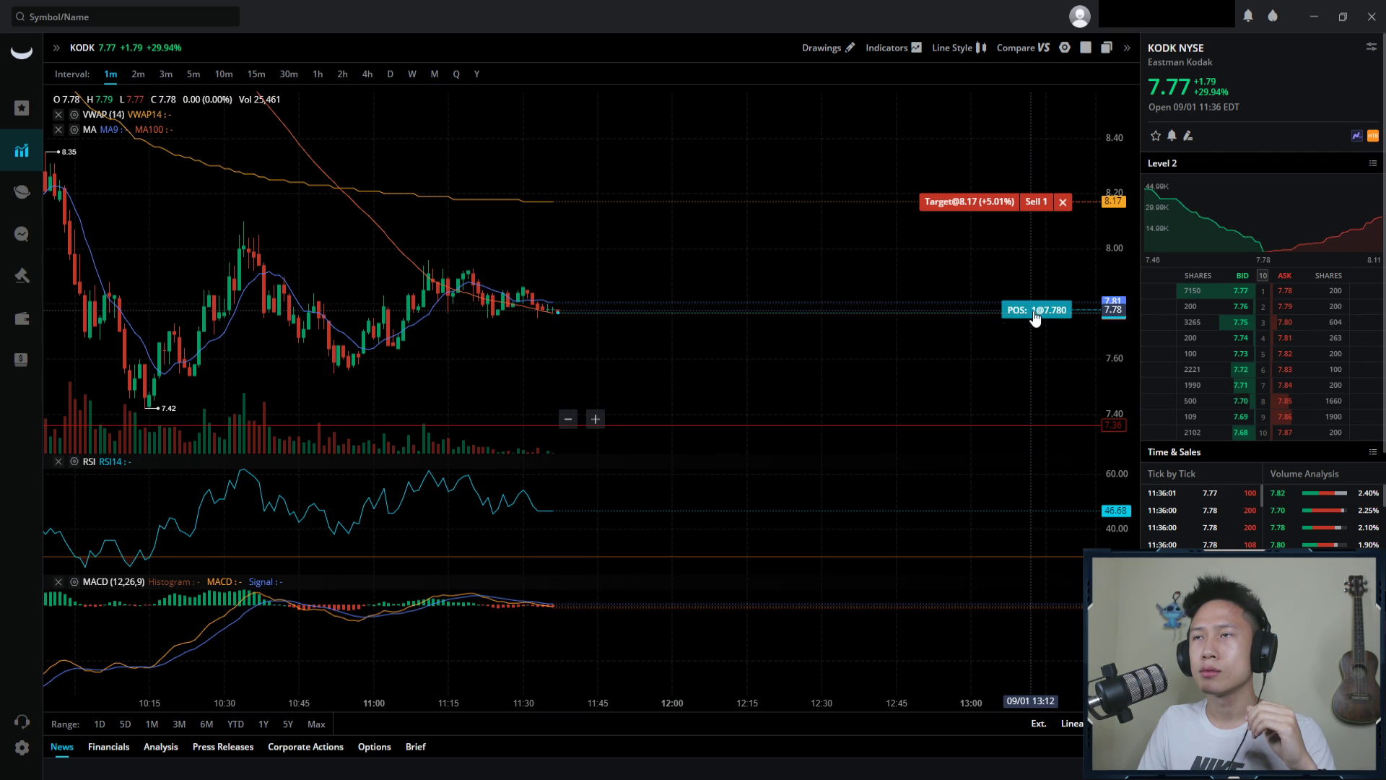
- Start a Close by Stop Loss/Take Profit order for the open position, with the stop entered as a dollar price of 6.99
{"action": "left_click", "coordinate": [1035, 311]}
{"action": "left_click", "coordinate": [1037, 312]}
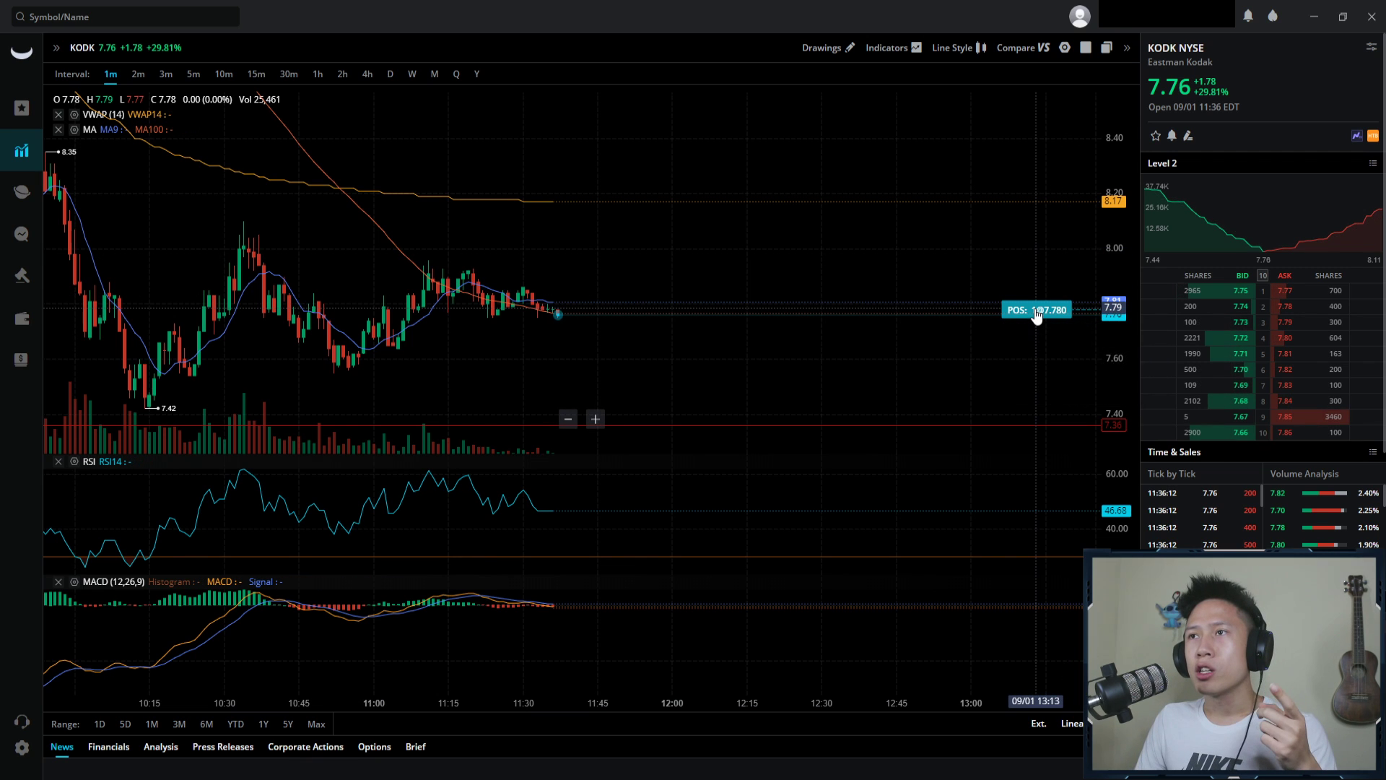
{"action": "left_click", "coordinate": [1037, 312]}
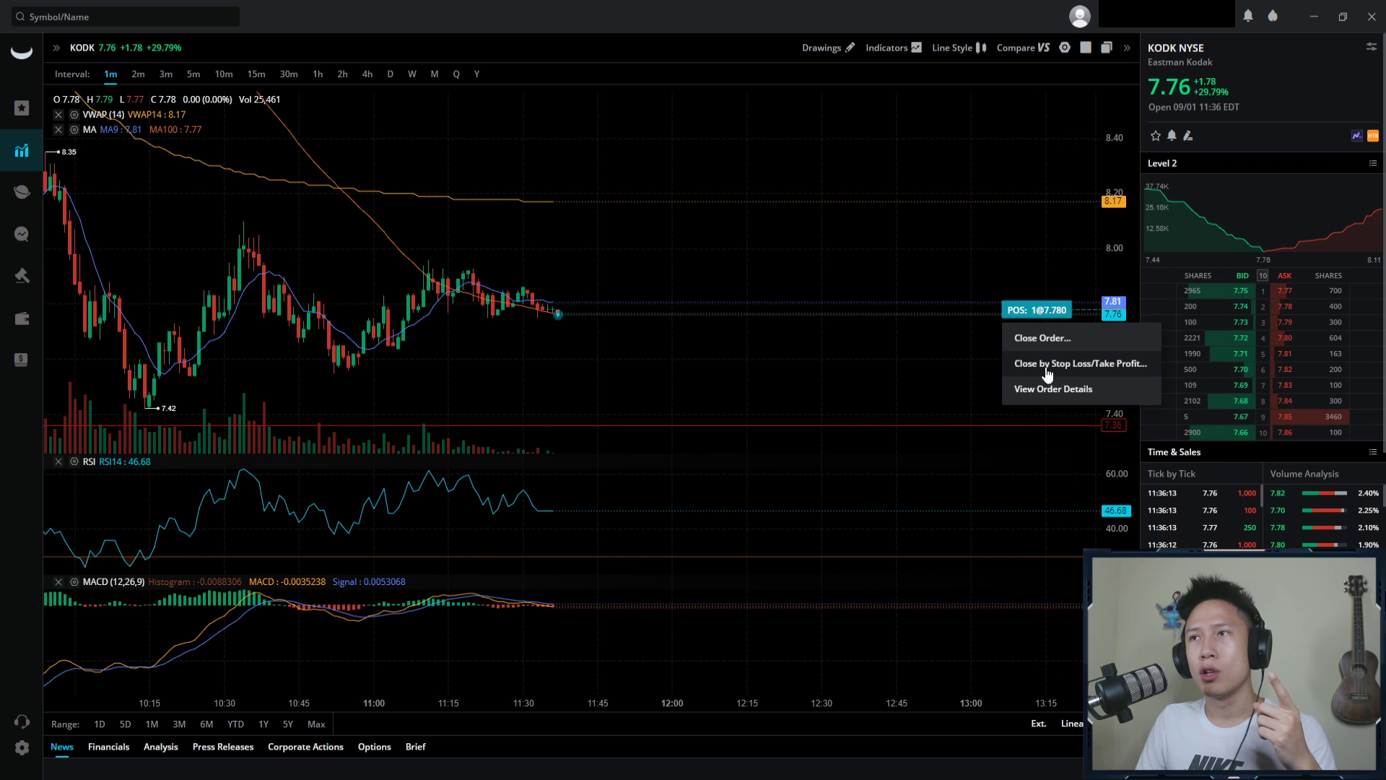
{"action": "left_click", "coordinate": [1047, 365]}
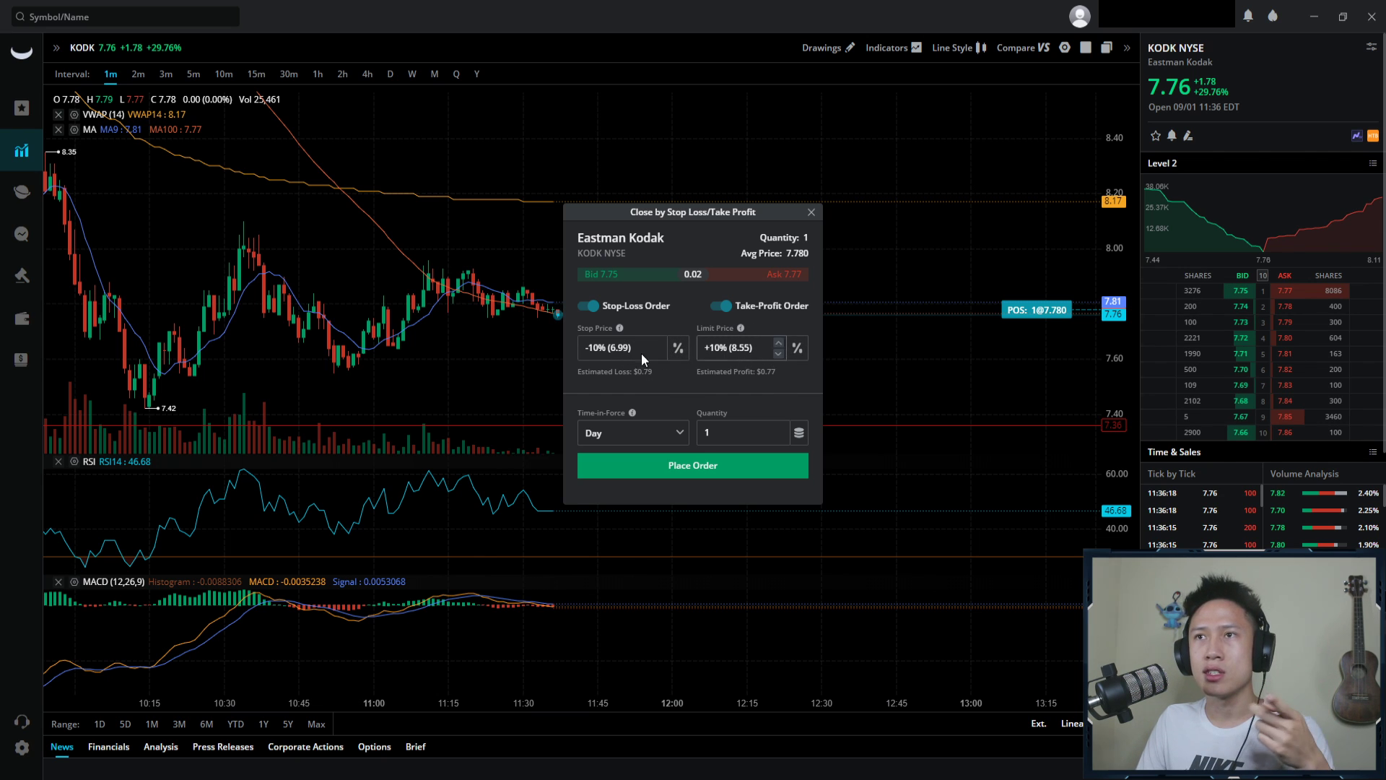
{"action": "left_click", "coordinate": [677, 348]}
{"action": "left_click", "coordinate": [658, 343]}
{"action": "left_click", "coordinate": [658, 343]}
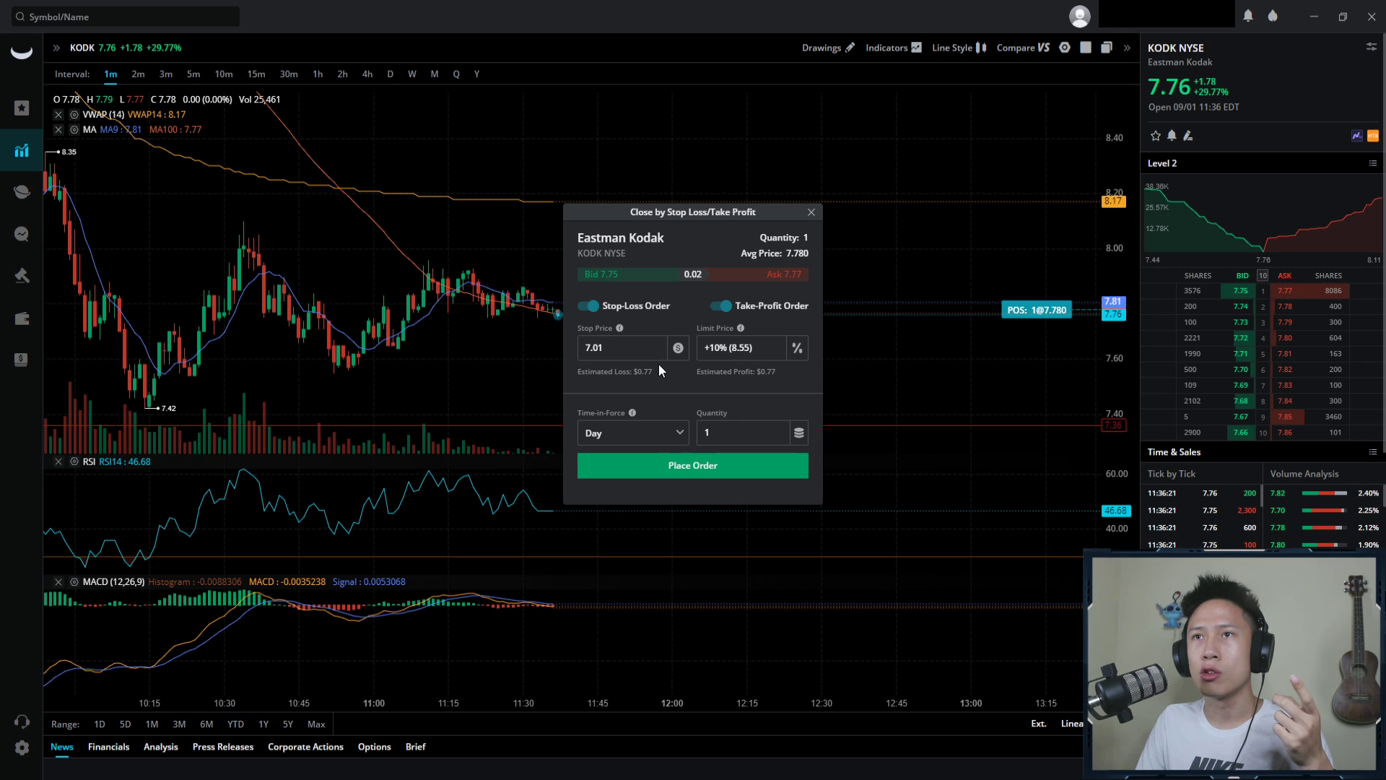
{"action": "left_click", "coordinate": [659, 354]}
{"action": "left_click", "coordinate": [658, 353]}
- Keep the take-profit as a percentage at +10% (8.55) and submit the stop-loss/take-profit order
{"action": "left_click", "coordinate": [797, 348]}
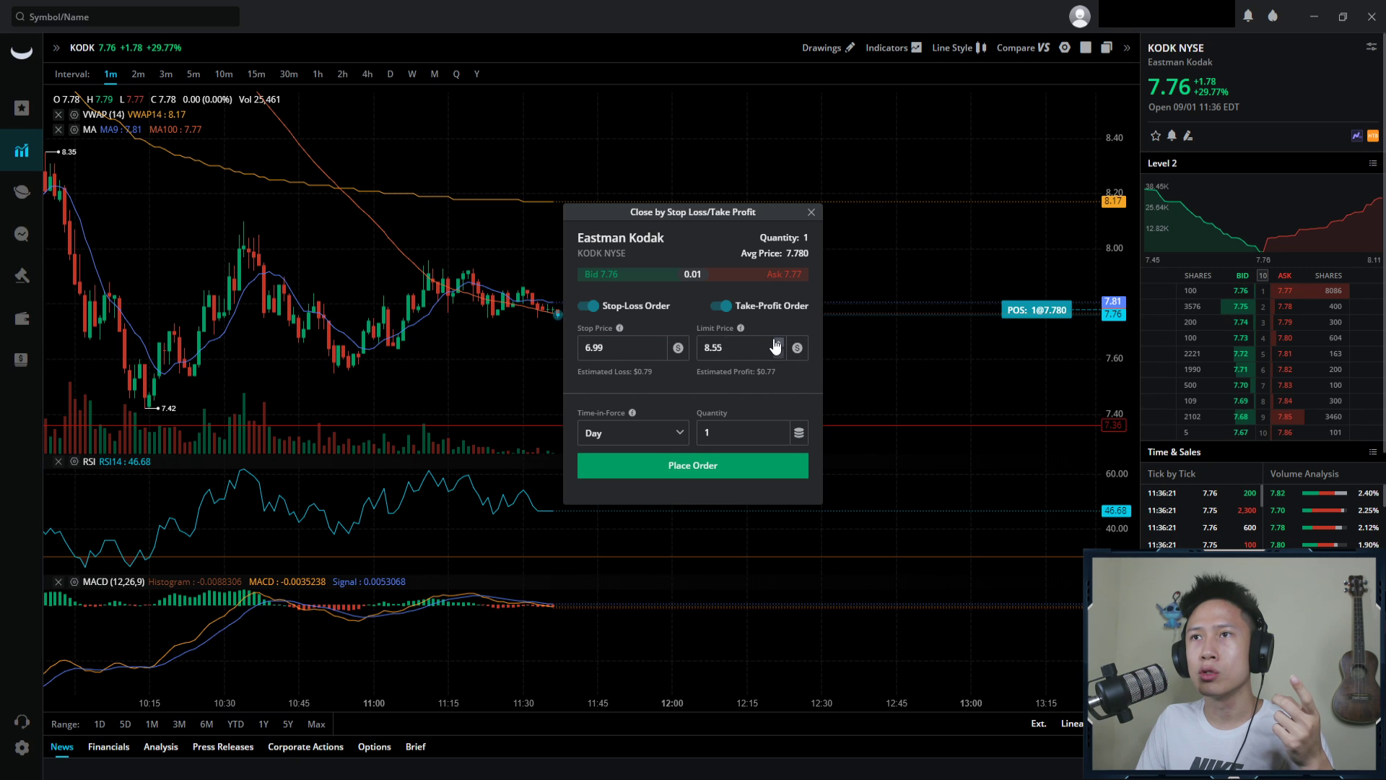
{"action": "left_click", "coordinate": [797, 348]}
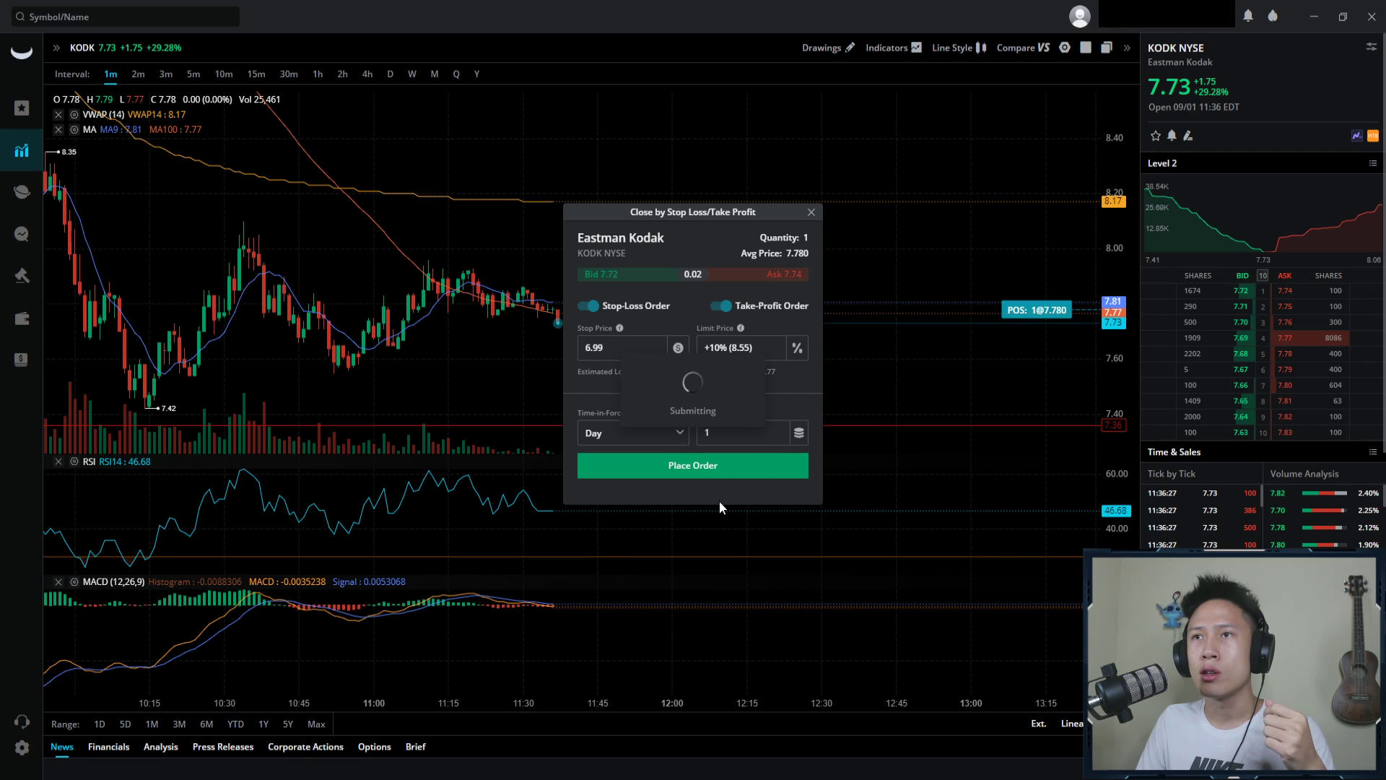
{"action": "left_click", "coordinate": [717, 468]}
{"action": "left_click", "coordinate": [1014, 410]}
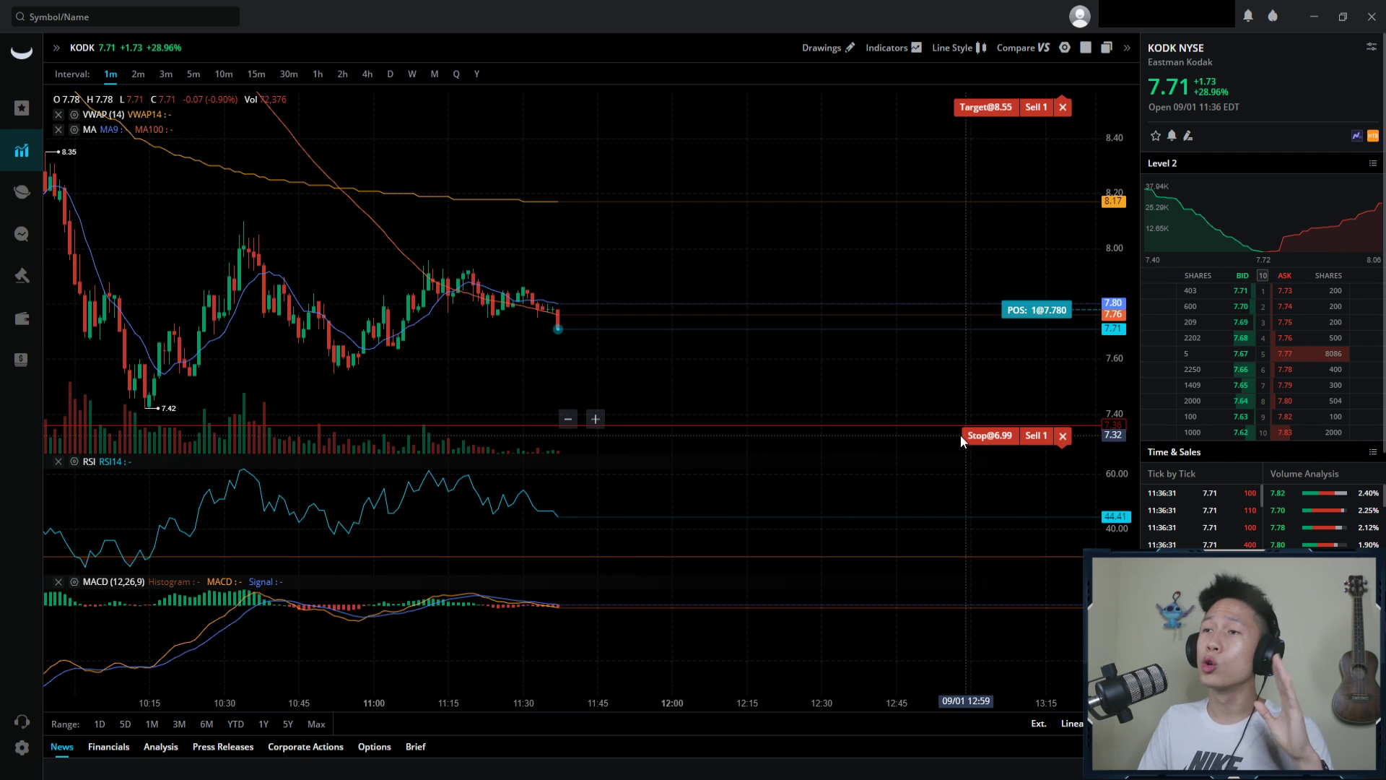
- Move the stop-loss order on the chart to 7.67 and the take-profit target to 7.80, confirming each change
{"action": "left_click_drag", "start_coordinate": [976, 436], "coordinate": [967, 339]}
{"action": "left_click", "coordinate": [1024, 411]}
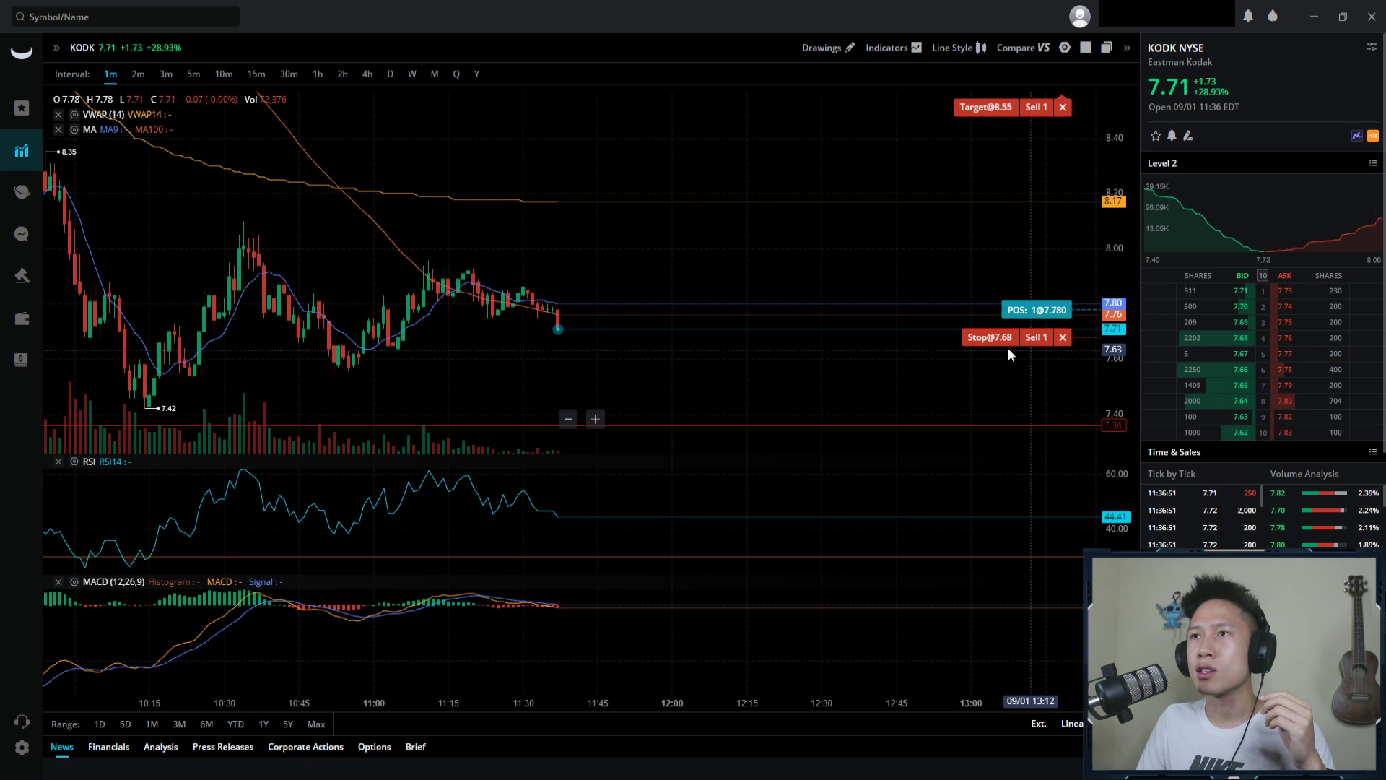
{"action": "left_click_drag", "start_coordinate": [983, 349], "coordinate": [981, 352]}
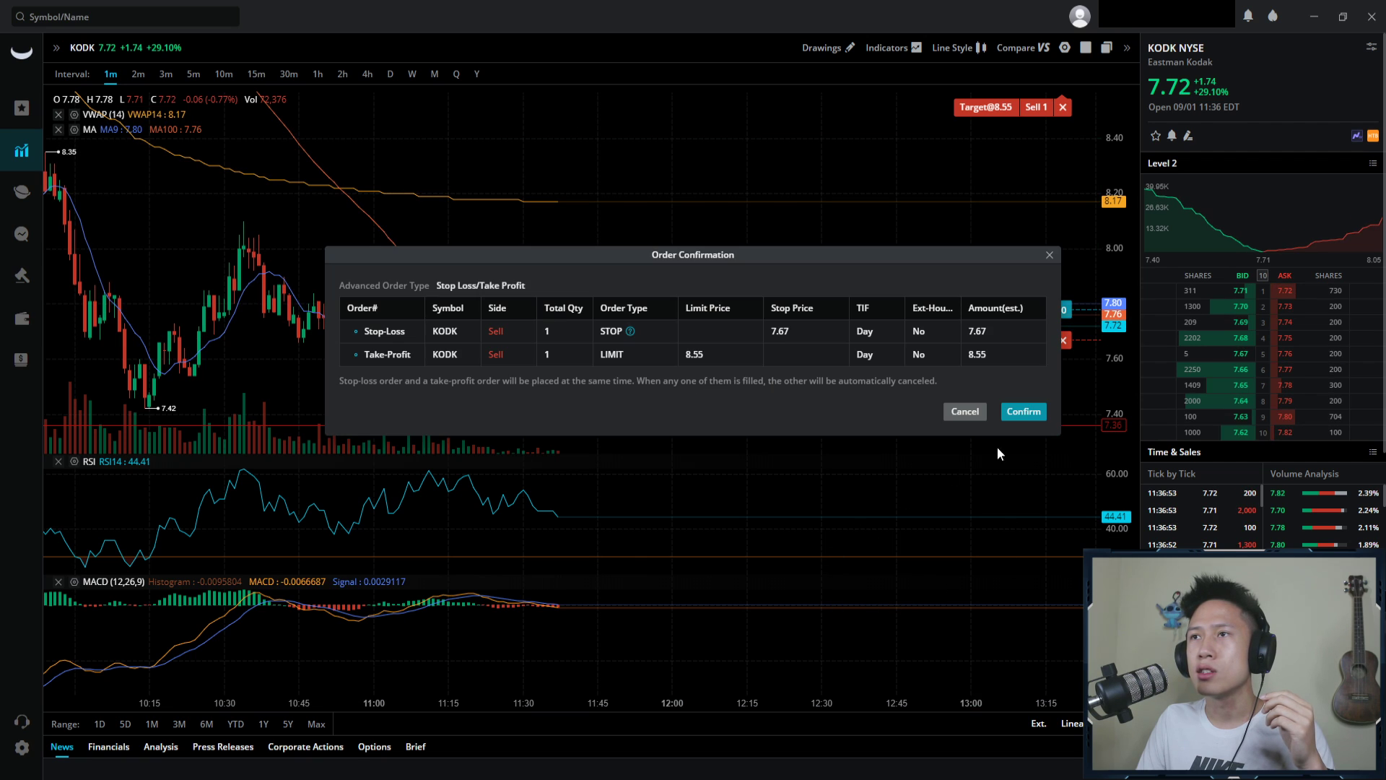
{"action": "left_click", "coordinate": [1031, 412]}
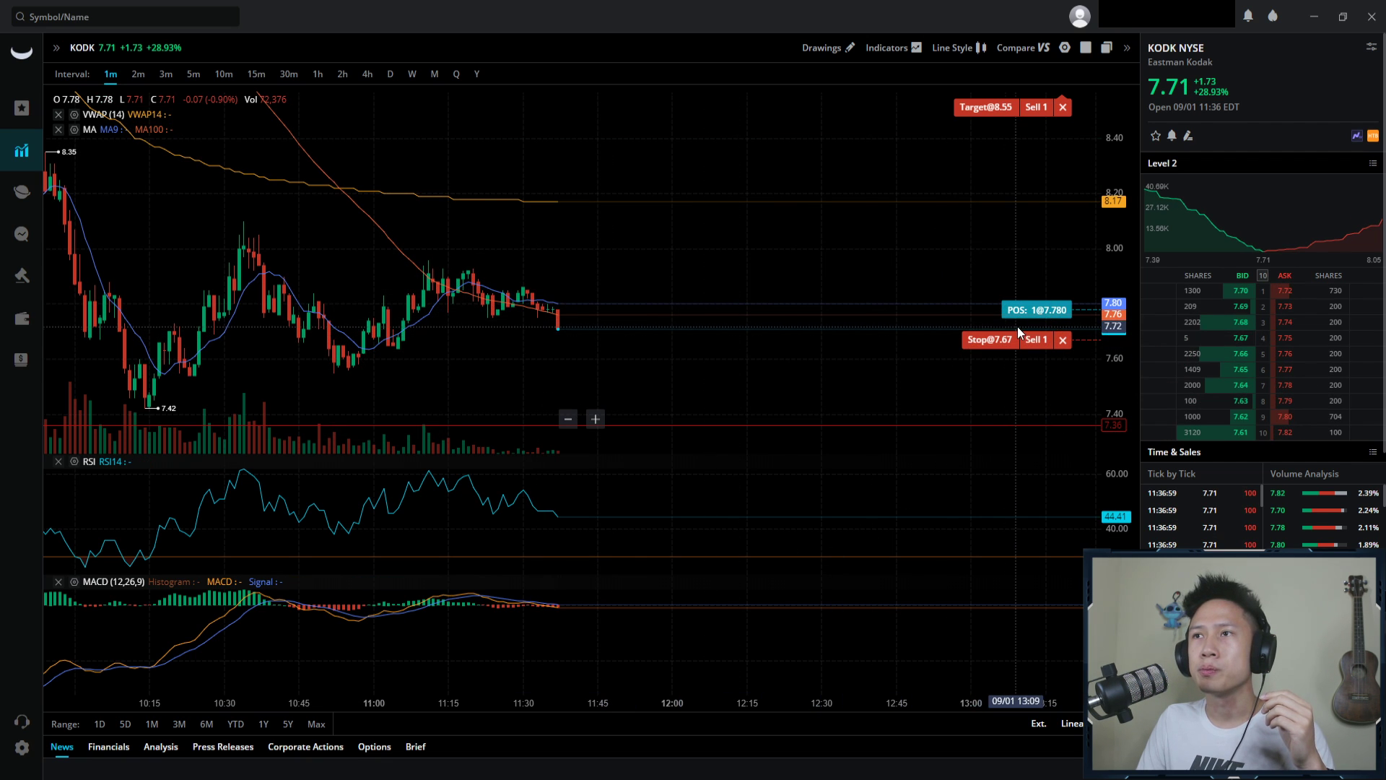
{"action": "left_click_drag", "start_coordinate": [995, 110], "coordinate": [968, 305]}
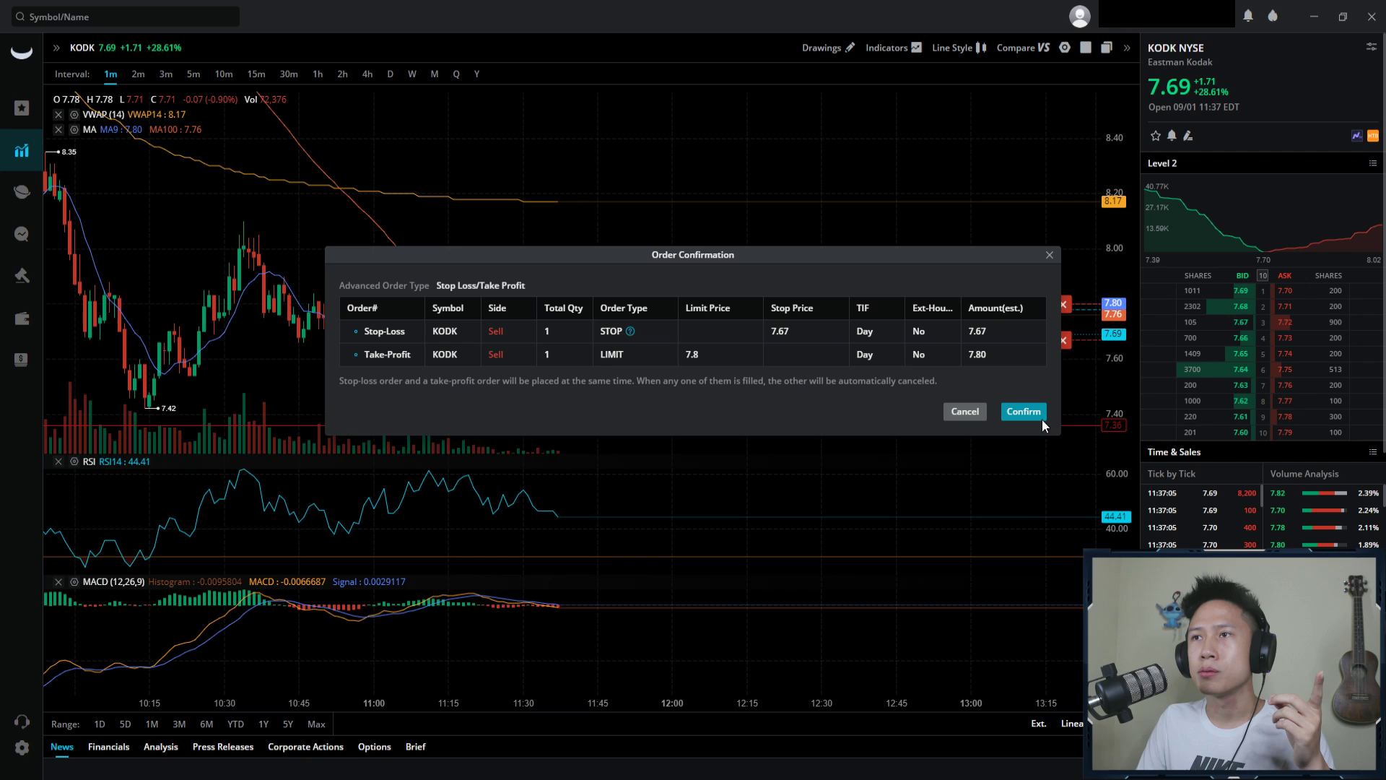
{"action": "left_click", "coordinate": [1036, 411]}
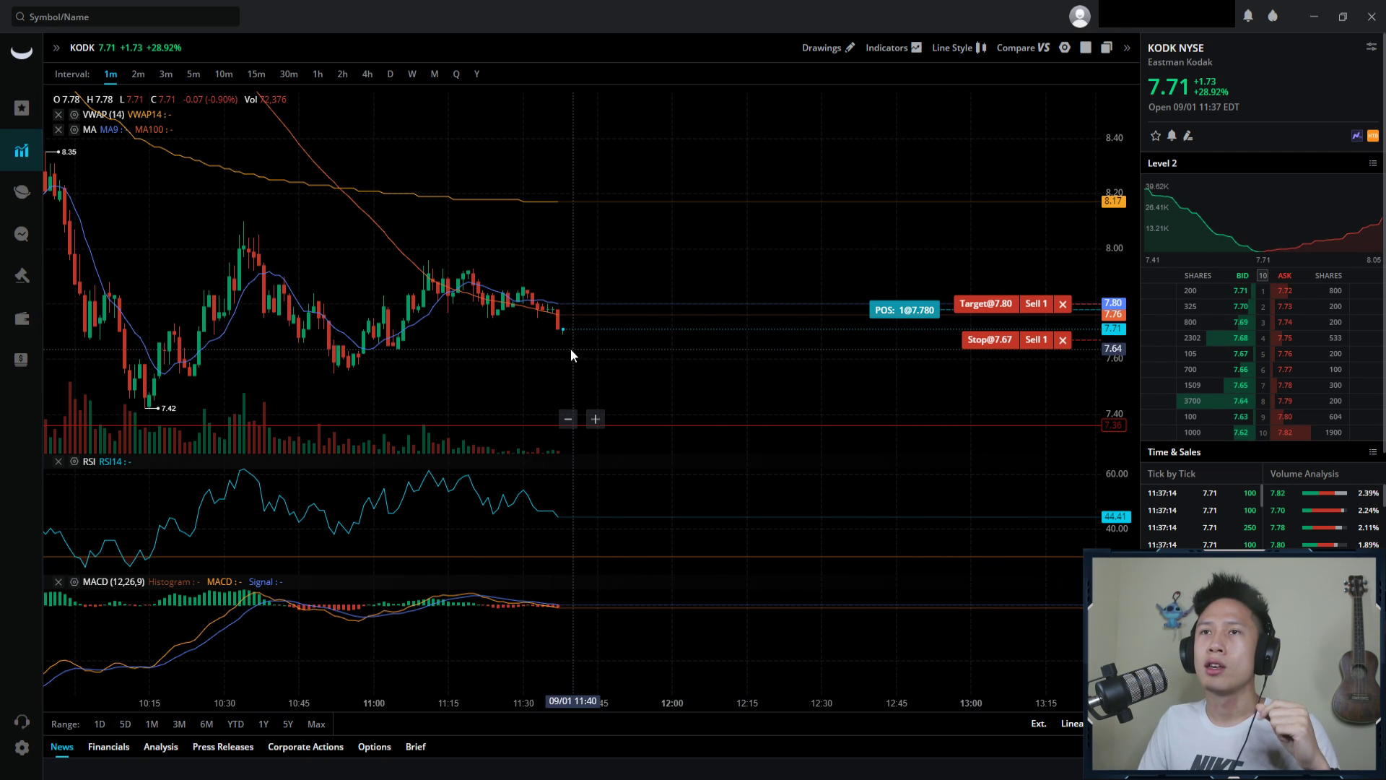
- Raise the stop-loss order on the chart to 7.69 and confirm the change
{"action": "left_click_drag", "start_coordinate": [986, 345], "coordinate": [968, 332]}
{"action": "left_click", "coordinate": [798, 367]}
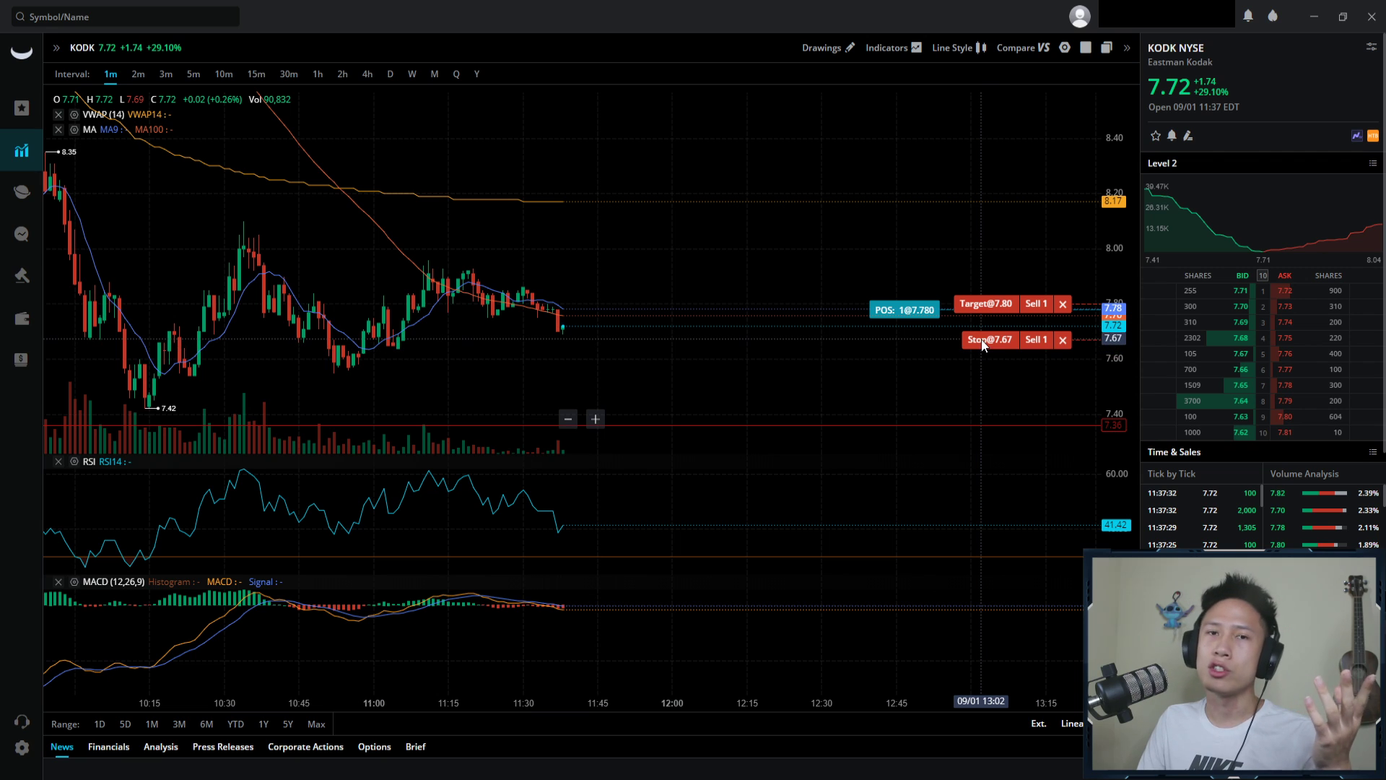
{"action": "left_click_drag", "start_coordinate": [987, 341], "coordinate": [977, 336]}
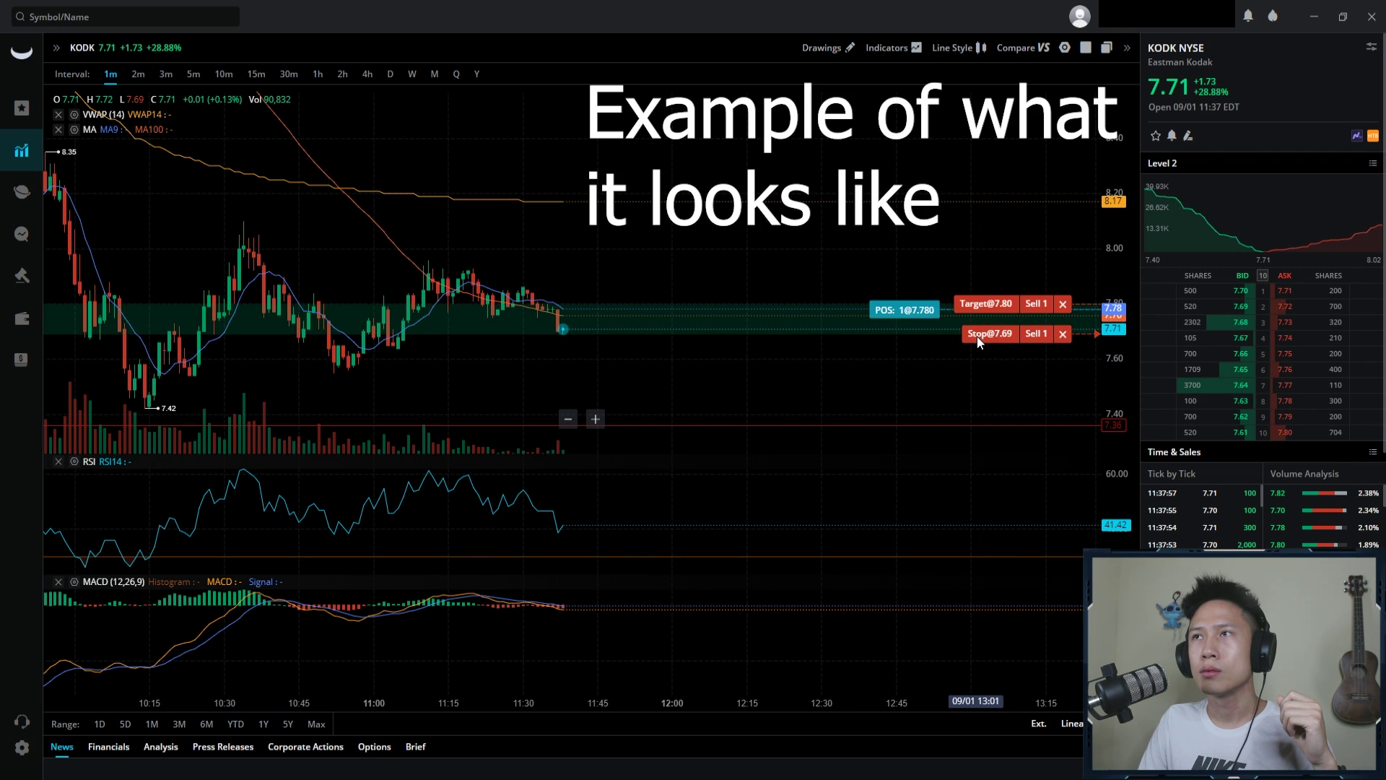
{"action": "left_click", "coordinate": [1044, 415]}
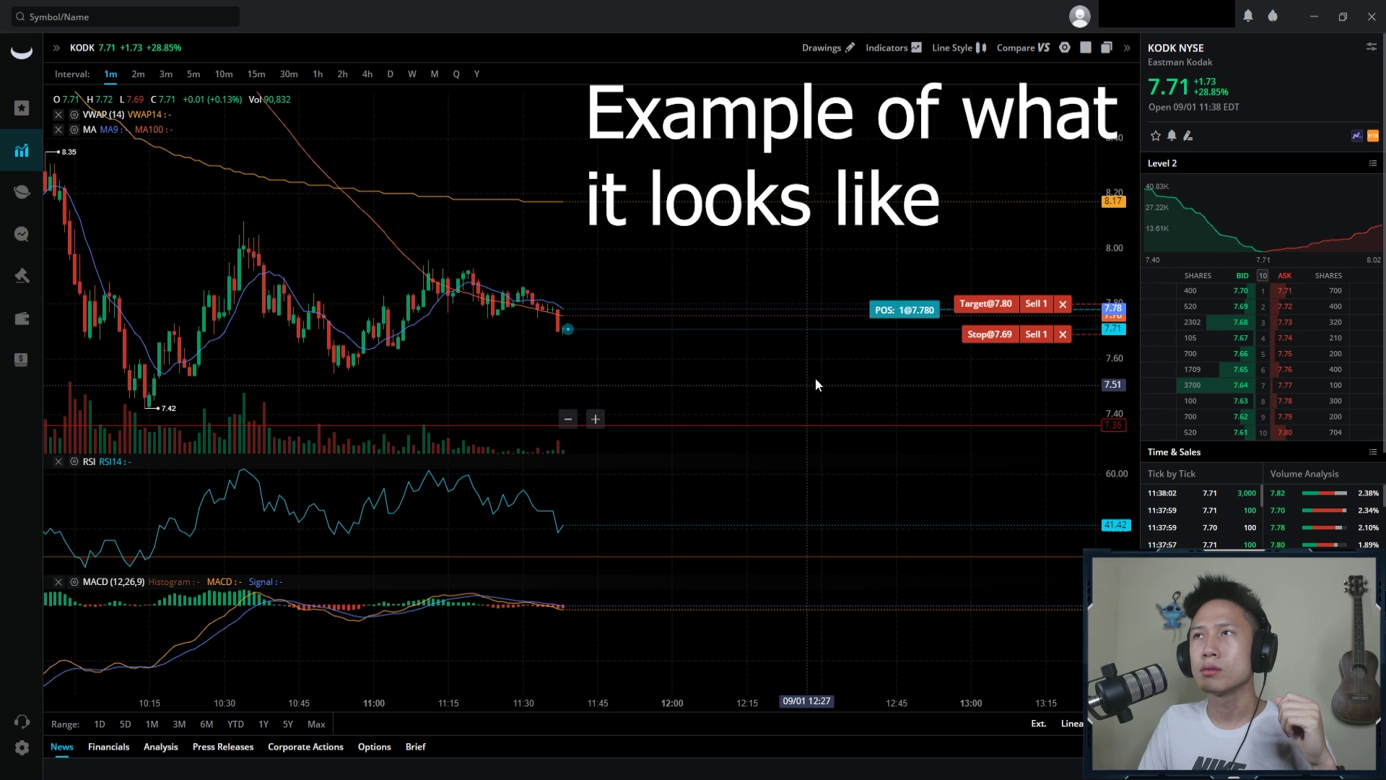
- Raise the stop-loss order on the chart to 7.70 and confirm the change
{"action": "left_click_drag", "start_coordinate": [982, 338], "coordinate": [979, 332]}
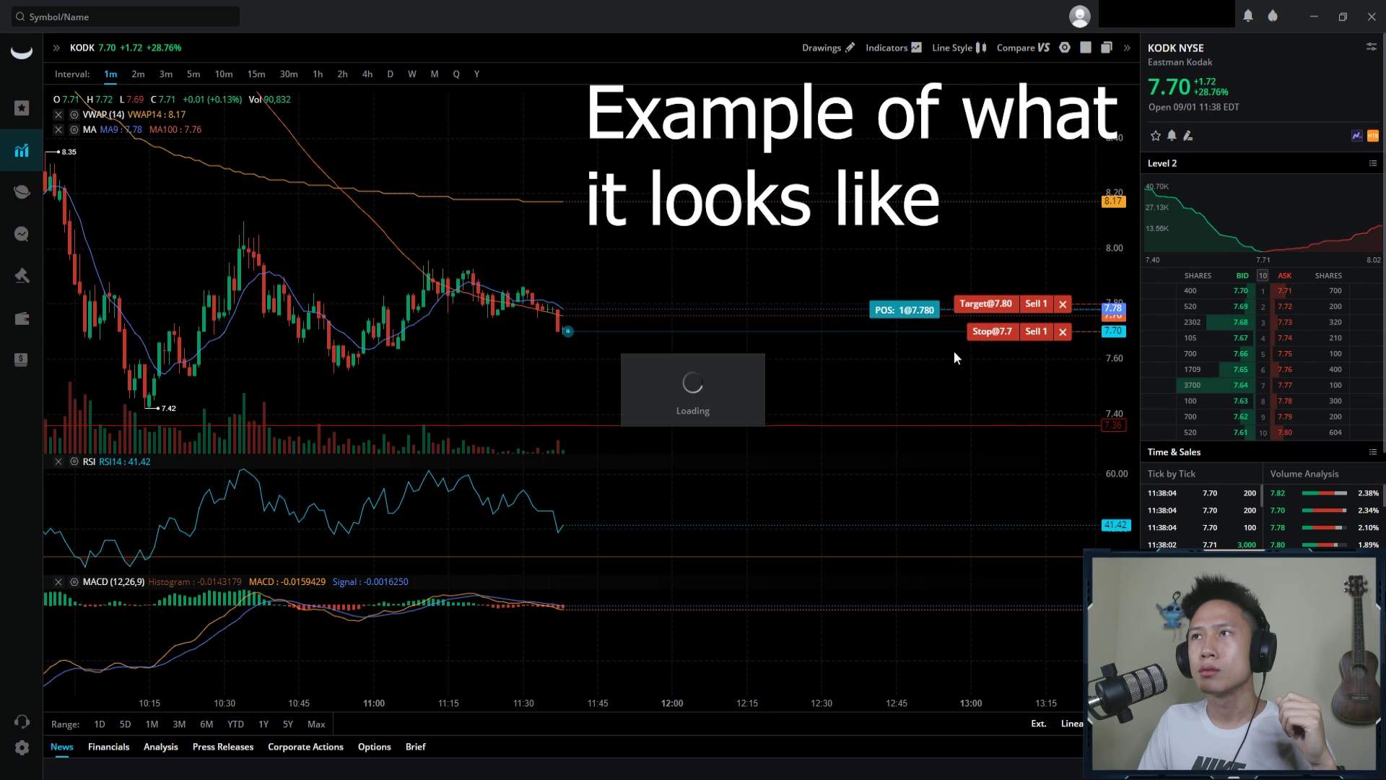
{"action": "left_click", "coordinate": [784, 361]}
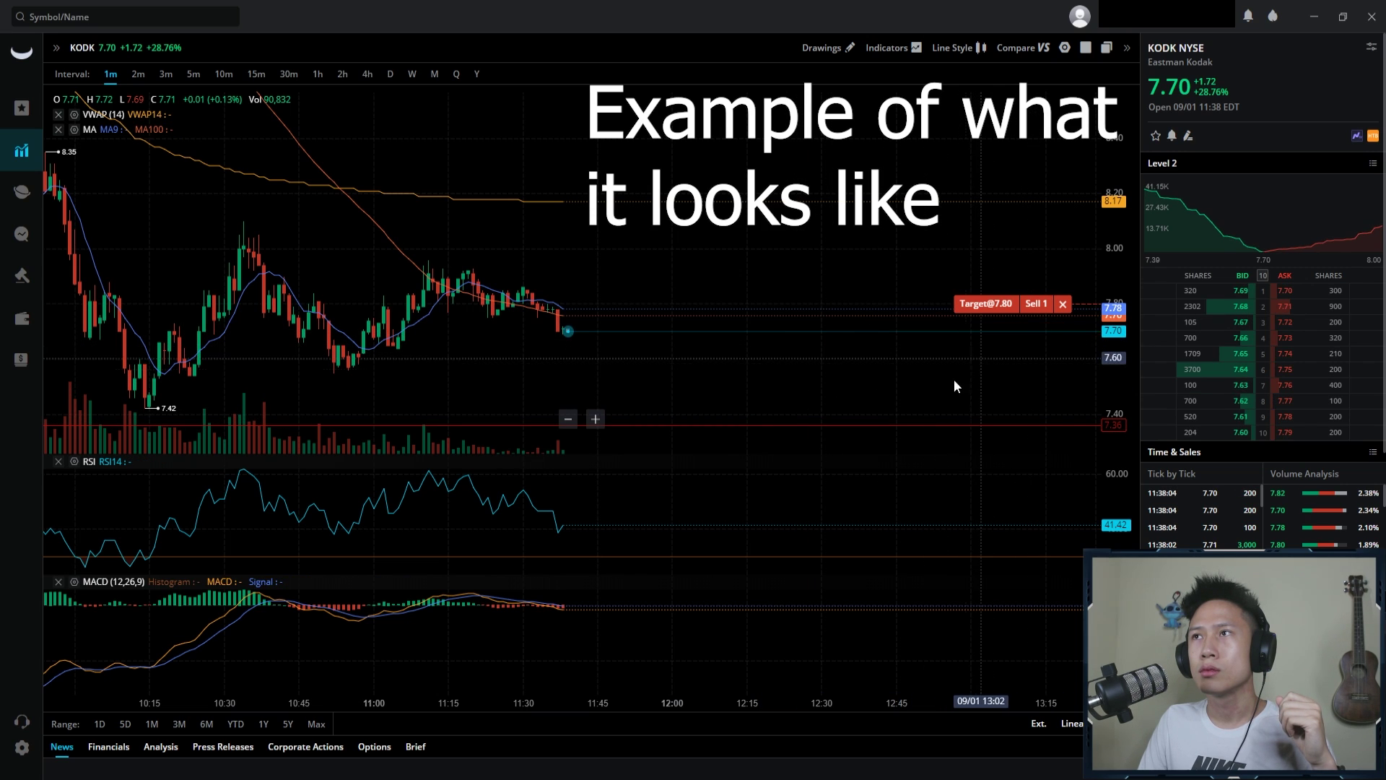
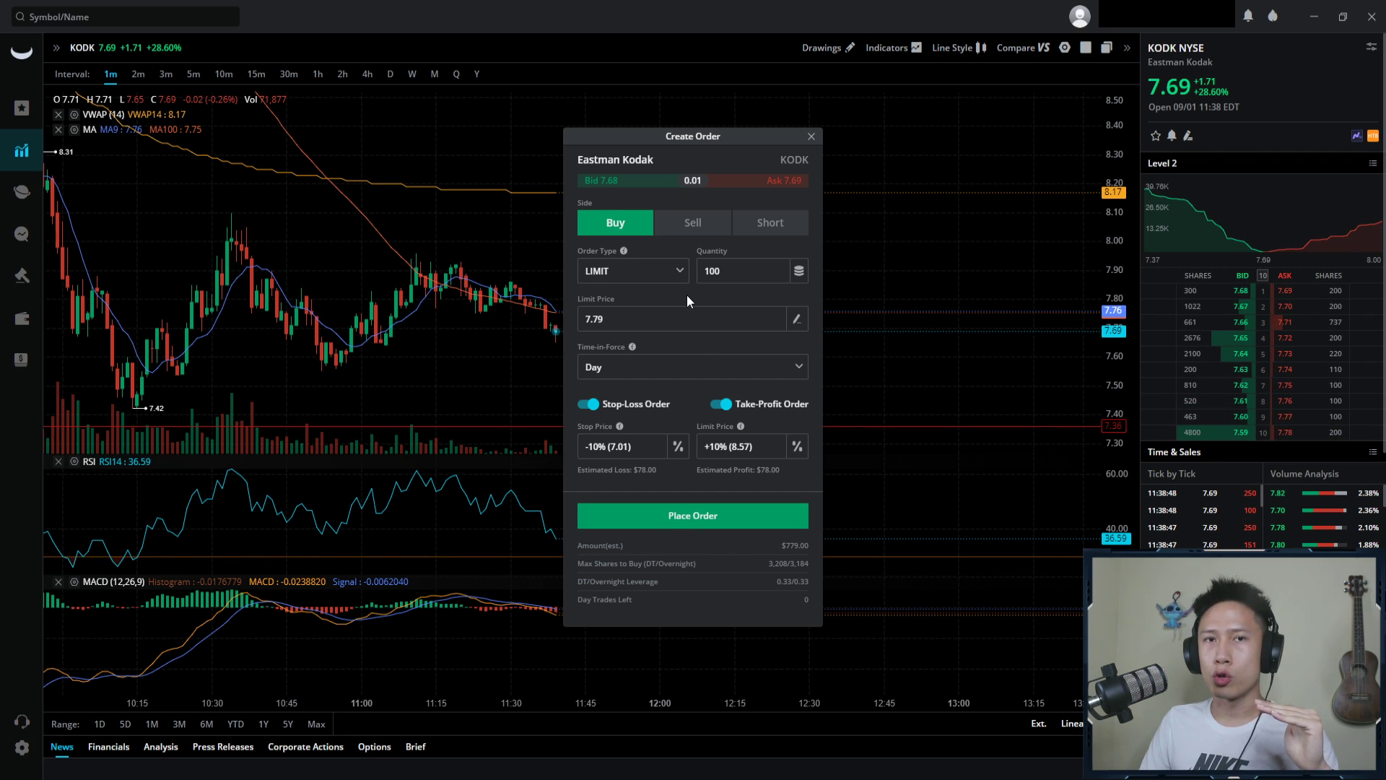
- Set up a KODK limit buy order for 1 share at a limit price of 7.69
{"action": "left_click", "coordinate": [655, 286]}
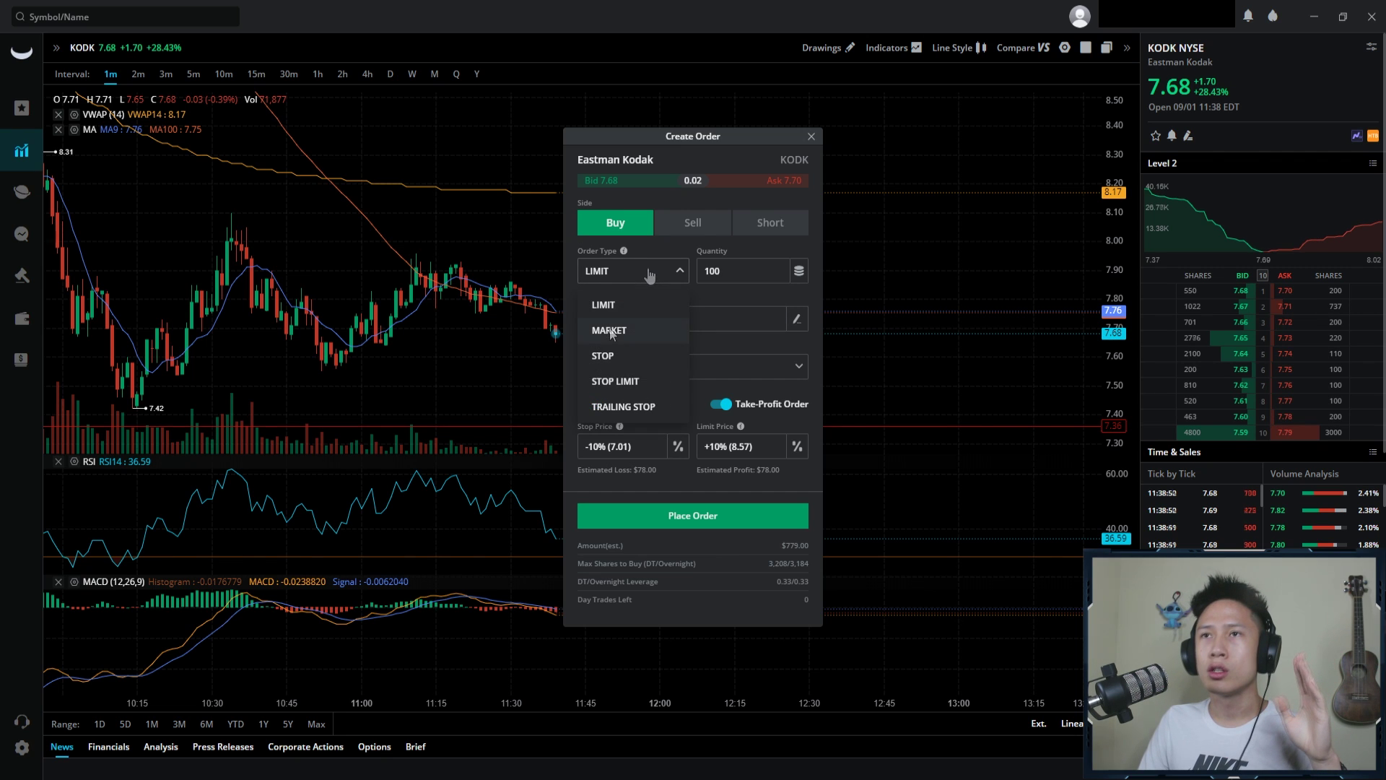
{"action": "left_click", "coordinate": [622, 304]}
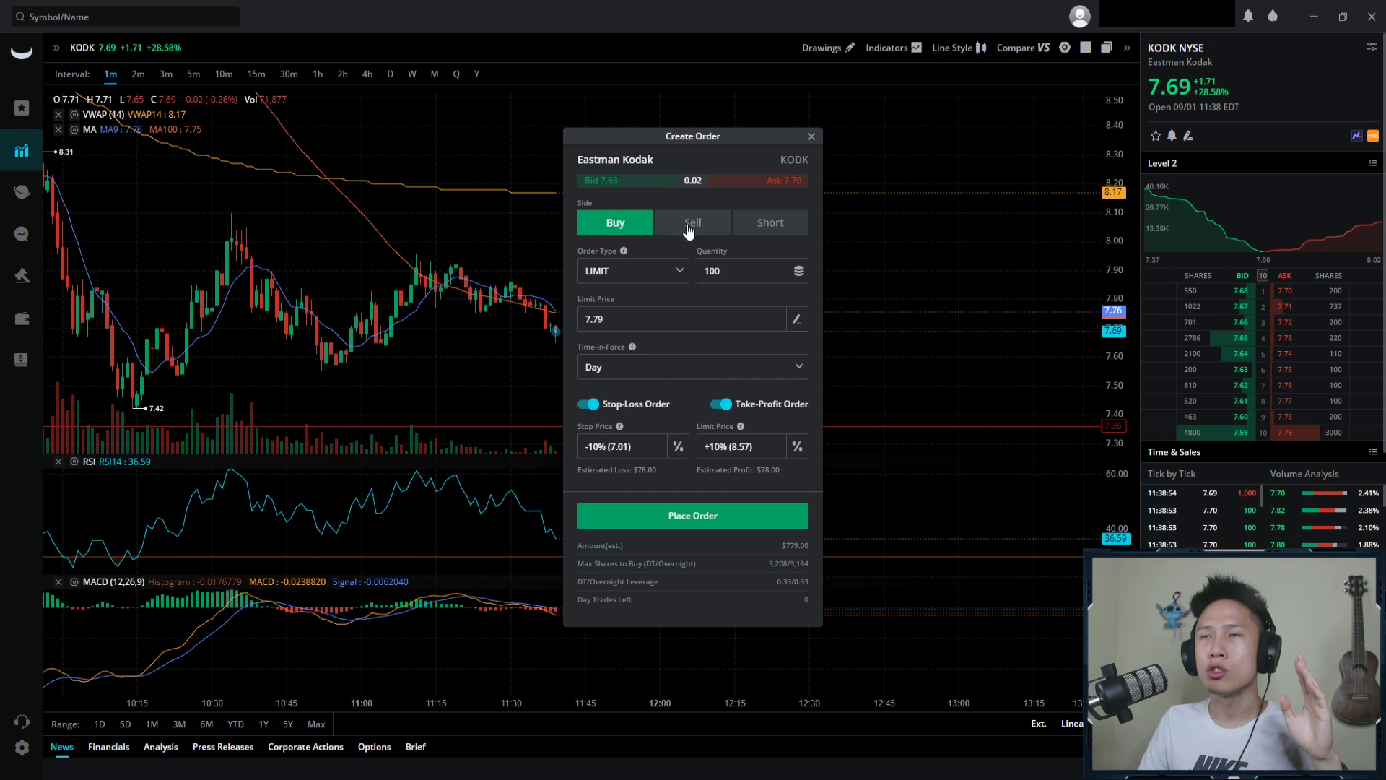
{"action": "left_click", "coordinate": [731, 271]}
{"action": "type", "text": "1"}
{"action": "left_click", "coordinate": [625, 320]}
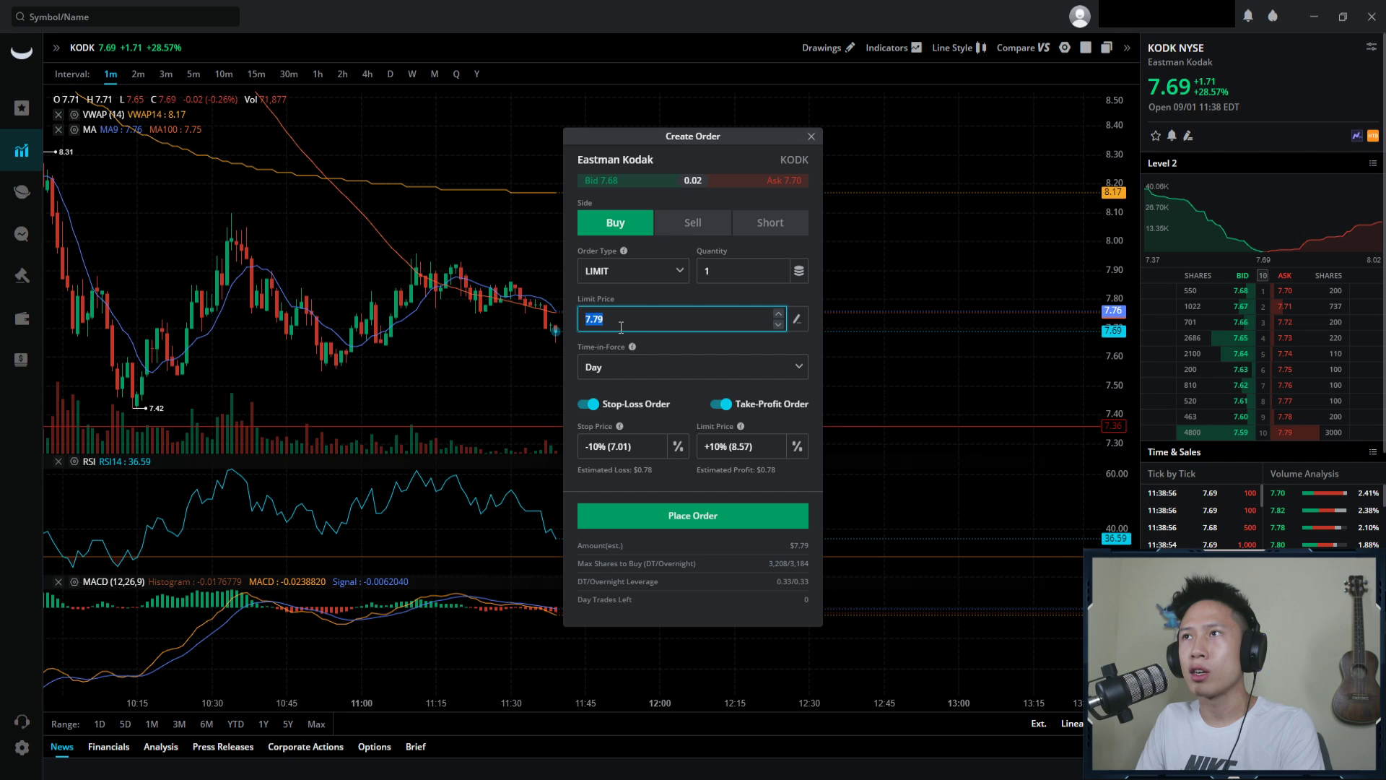
{"action": "type", "text": "7.69"}
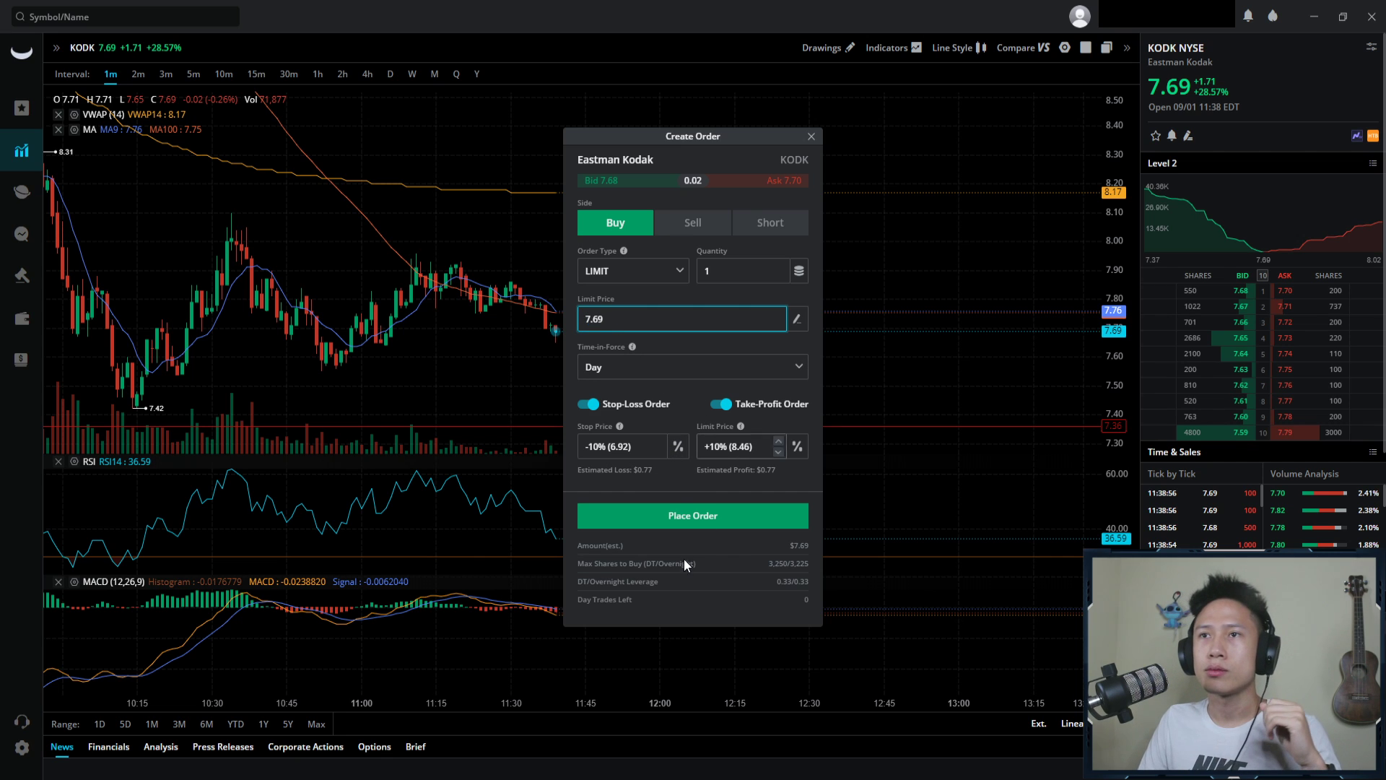
- Turn off the attached stop-loss and take-profit orders, and submit and confirm the buy order
{"action": "left_click", "coordinate": [588, 405]}
{"action": "left_click", "coordinate": [724, 406]}
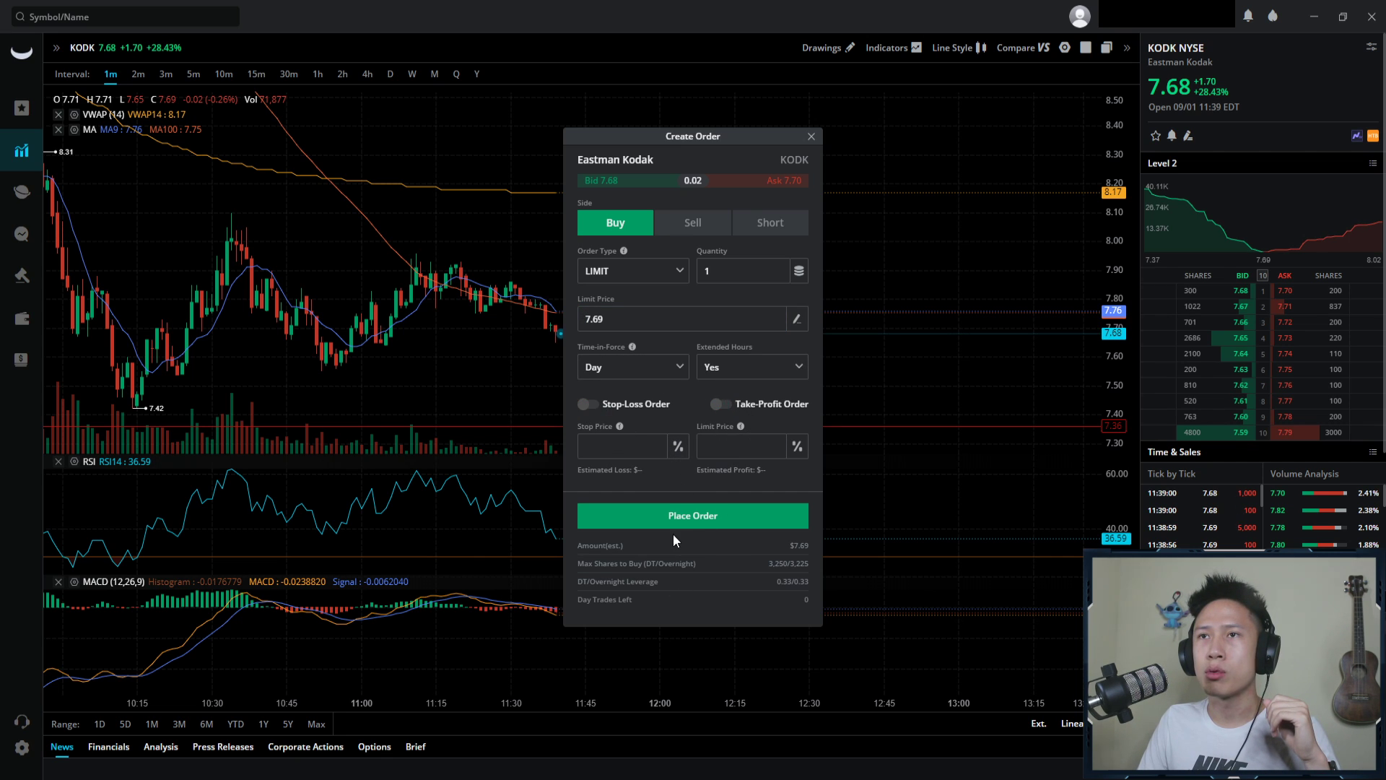
{"action": "left_click", "coordinate": [697, 516]}
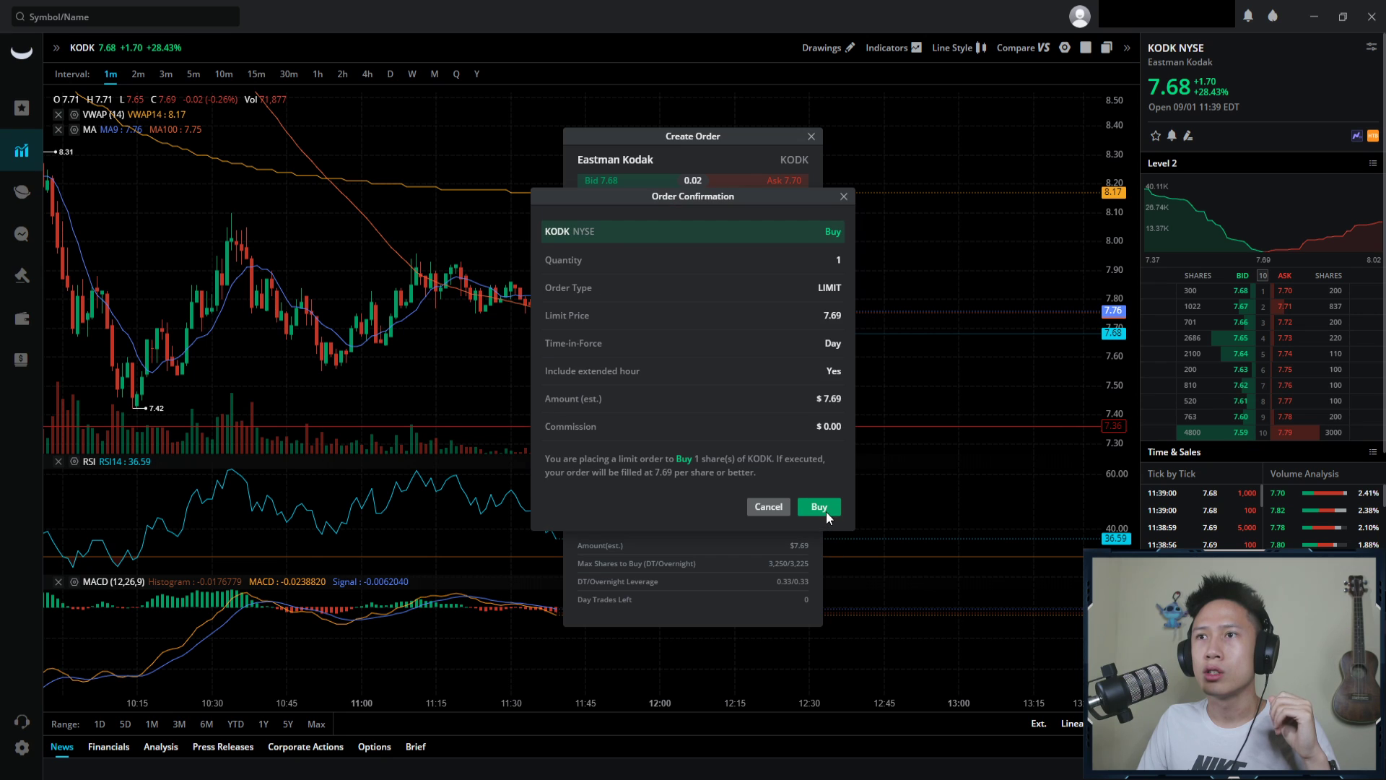
{"action": "left_click", "coordinate": [824, 509]}
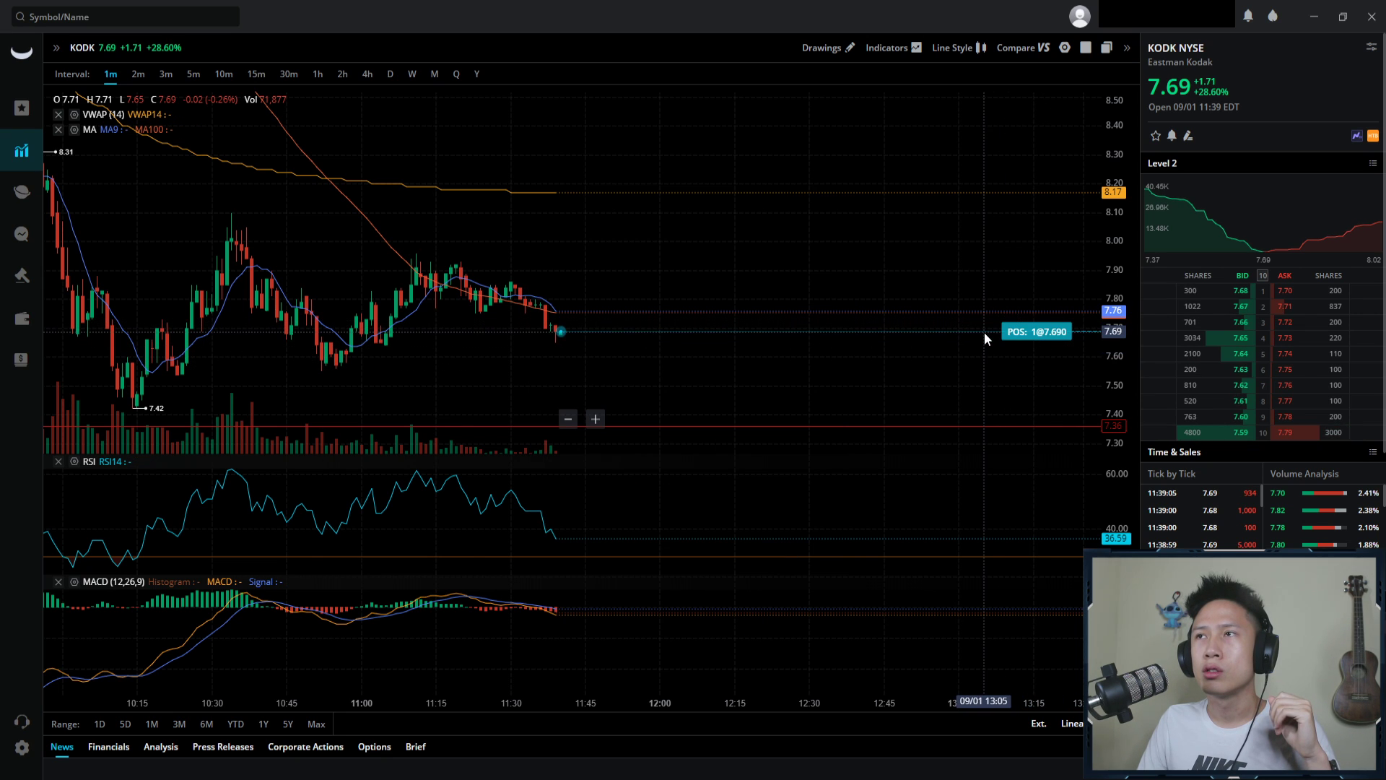
- Start a closing sell order for the open KODK position with time-in-force set to GTC
{"action": "left_click", "coordinate": [1025, 334]}
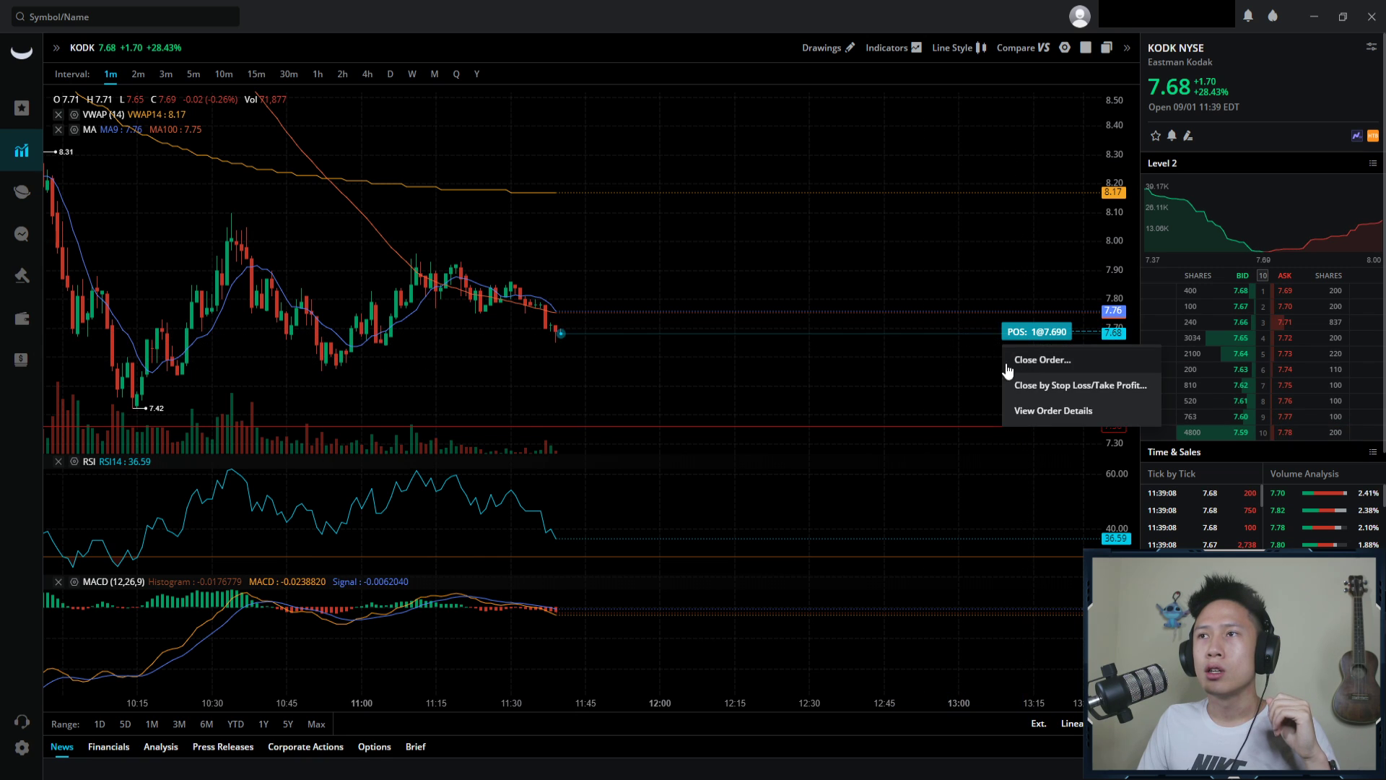
{"action": "left_click_drag", "start_coordinate": [927, 361], "coordinate": [768, 371]}
{"action": "left_click", "coordinate": [1046, 344]}
{"action": "left_click", "coordinate": [1044, 372]}
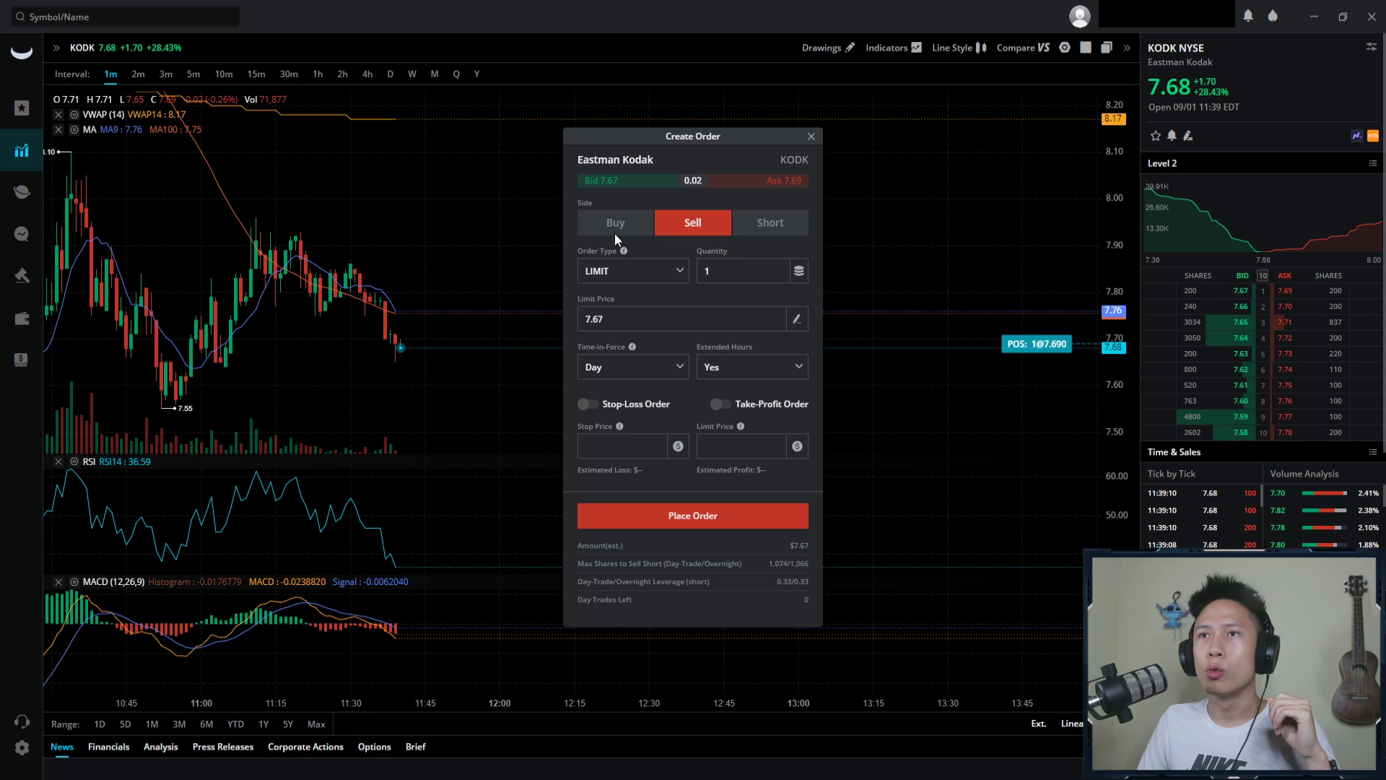
{"action": "left_click", "coordinate": [622, 369]}
{"action": "left_click", "coordinate": [602, 427]}
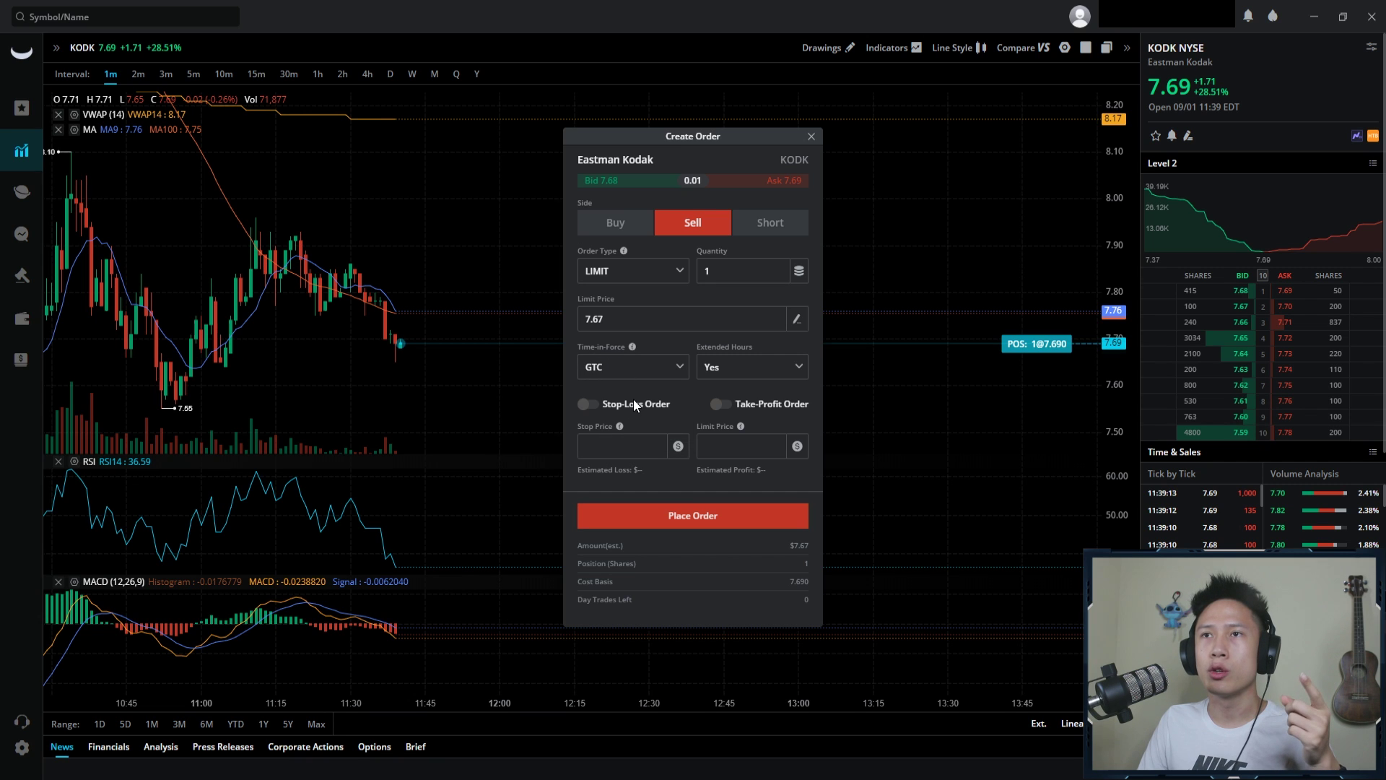
- Set the sell order's limit price to 7.89 with extended hours at Yes, and submit and confirm it
{"action": "double_click", "coordinate": [628, 309]}
{"action": "key", "text": "BackSpace"}
{"action": "type", "text": "7.99"}
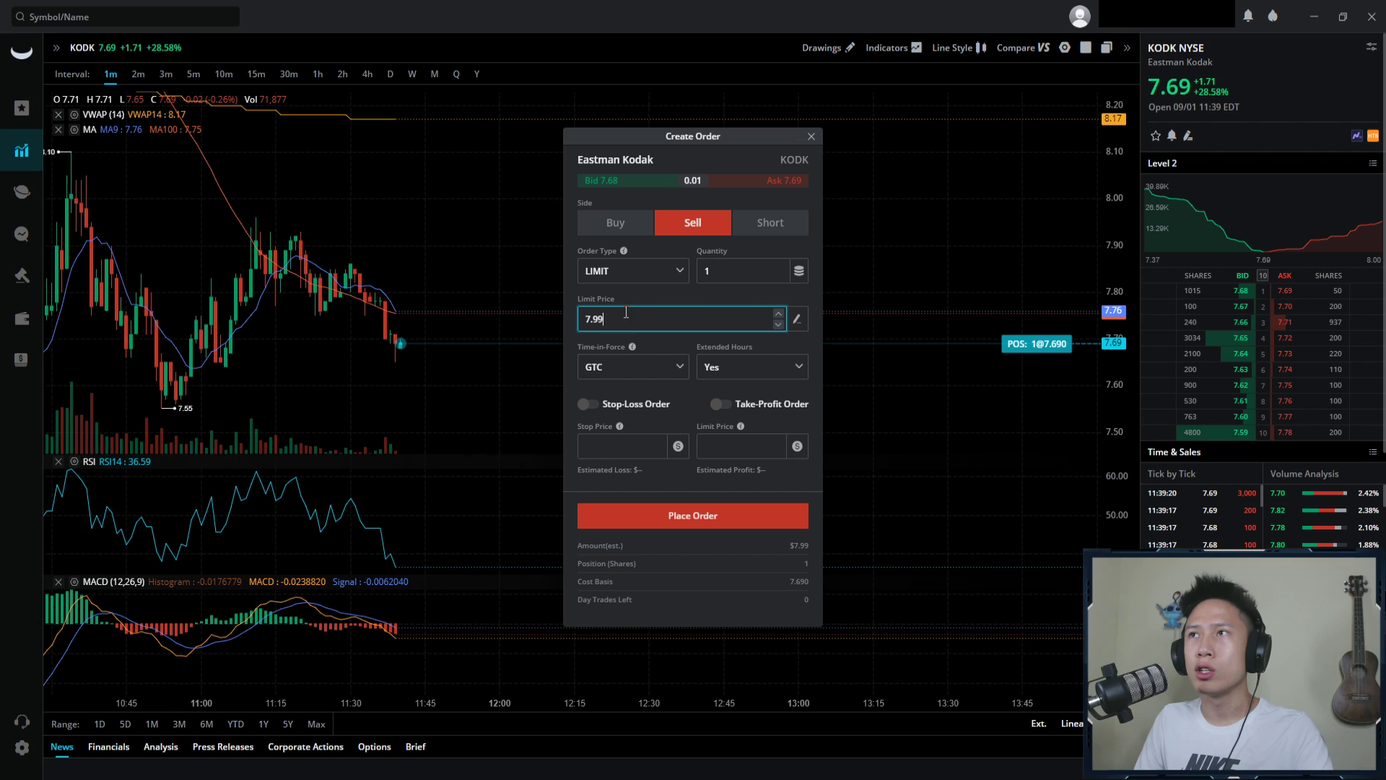
{"action": "key", "text": "BackSpace"}
{"action": "key", "text": "BackSpace"}
{"action": "type", "text": "89"}
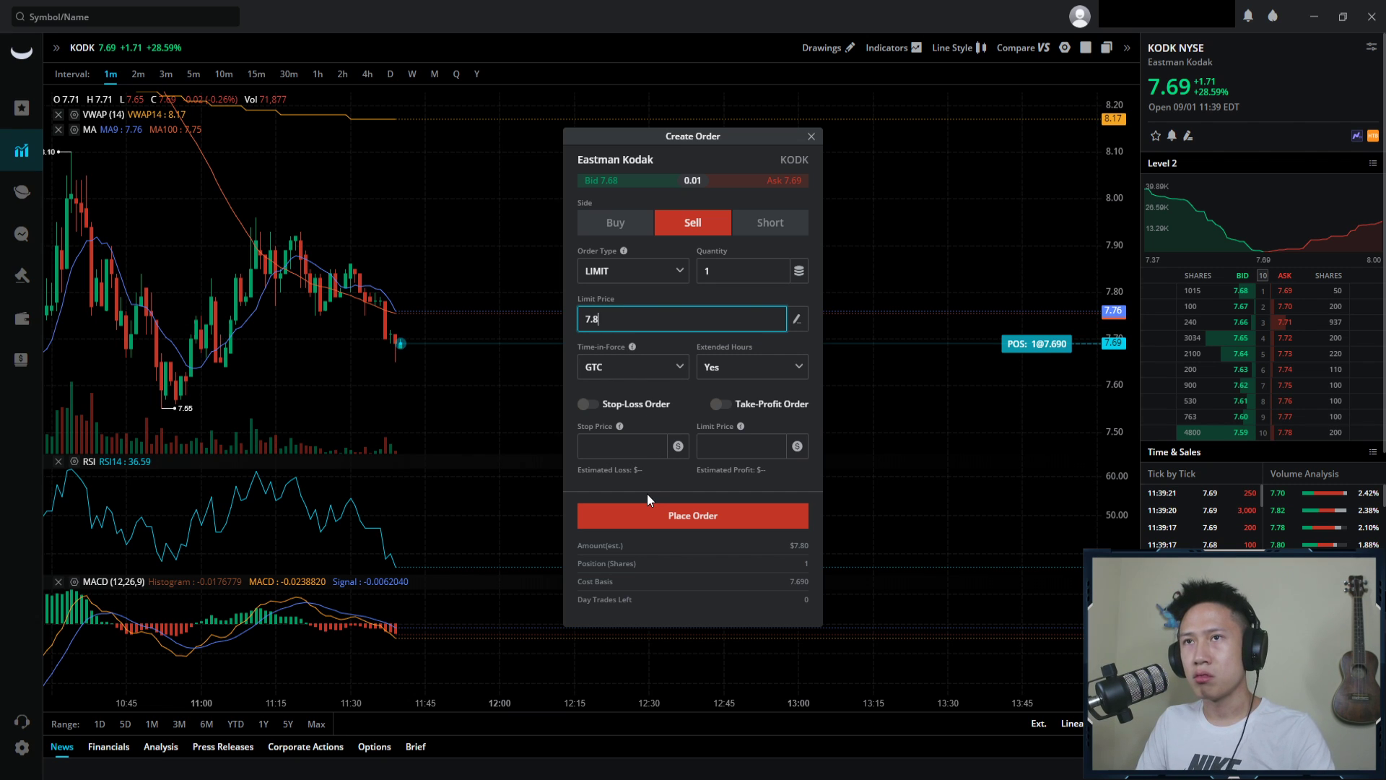
{"action": "left_click", "coordinate": [726, 368]}
{"action": "left_click", "coordinate": [732, 399]}
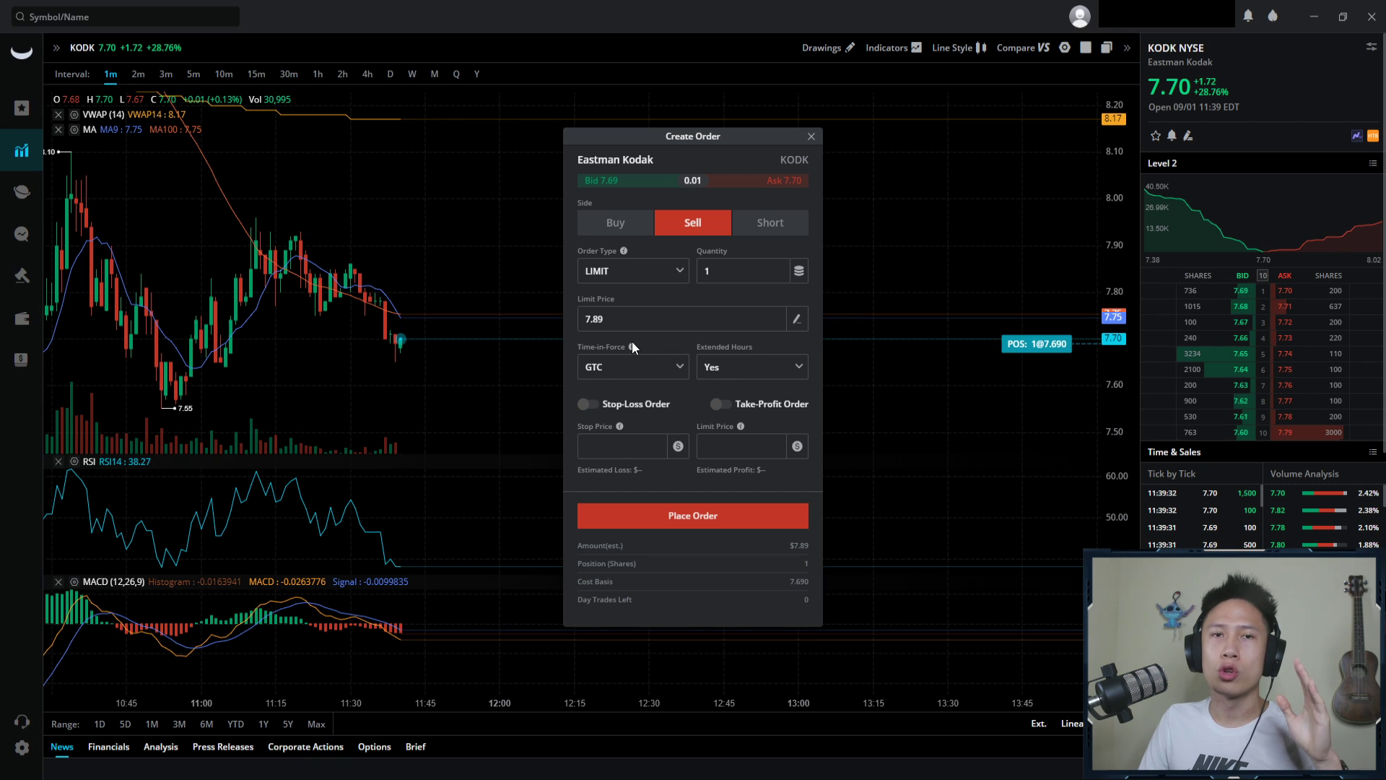
{"action": "left_click", "coordinate": [700, 522]}
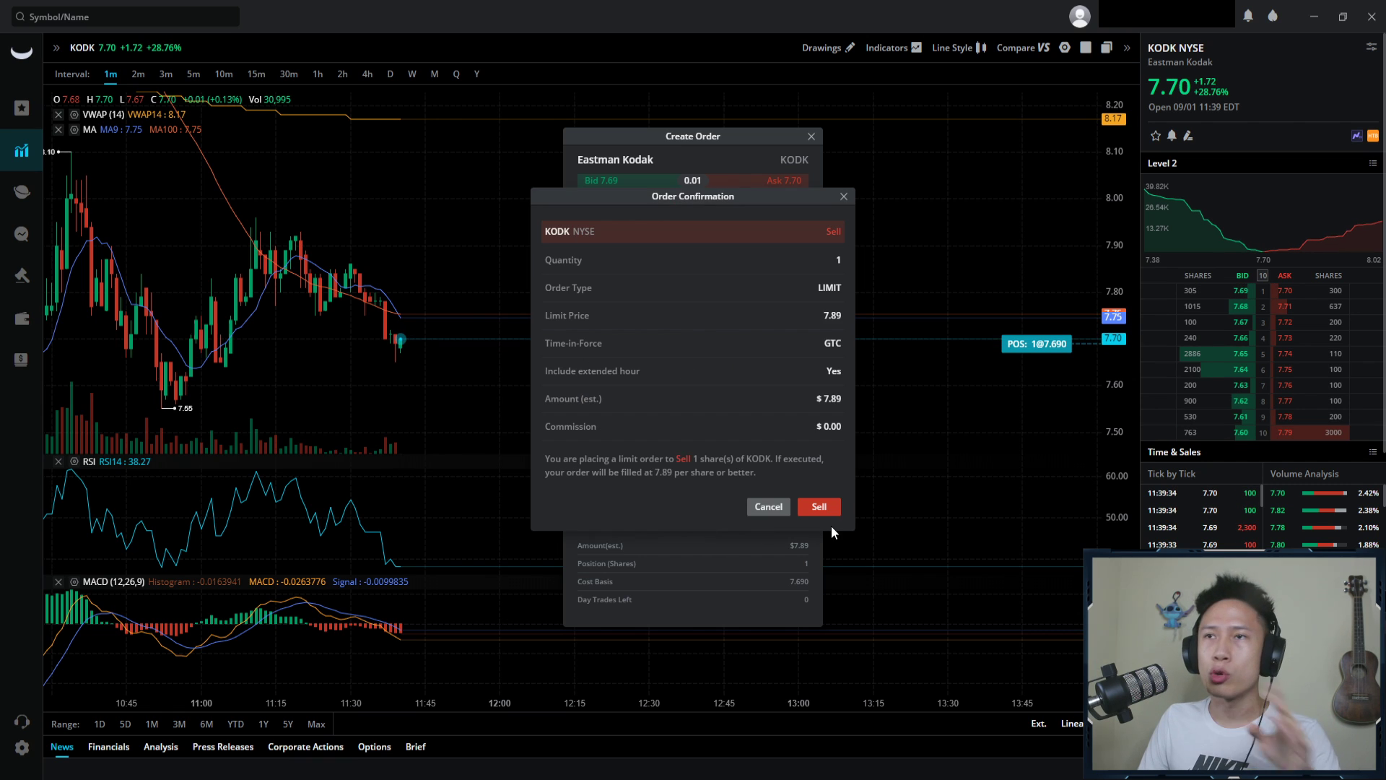
{"action": "left_click", "coordinate": [823, 507]}
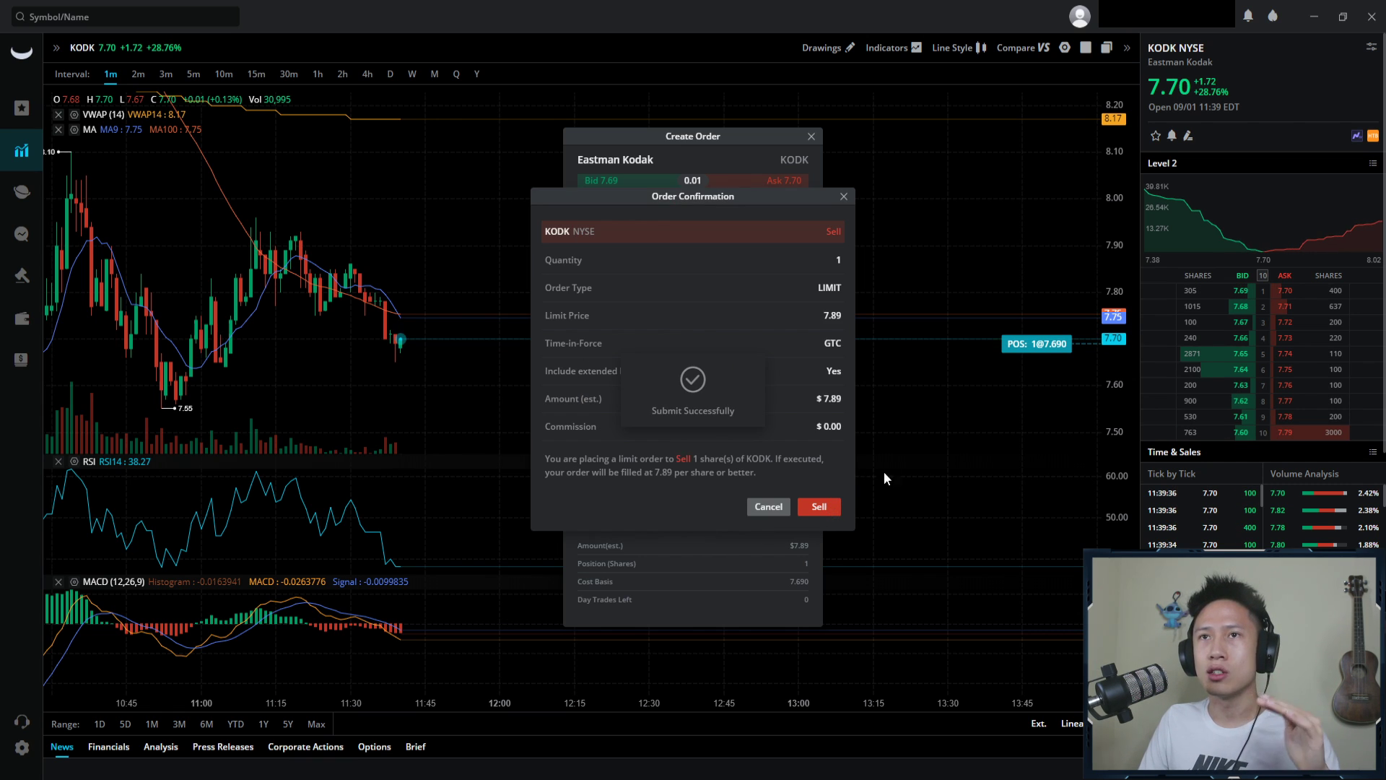
{"action": "scroll", "coordinate": [900, 349], "scroll_direction": "down", "scroll_amount": 5}
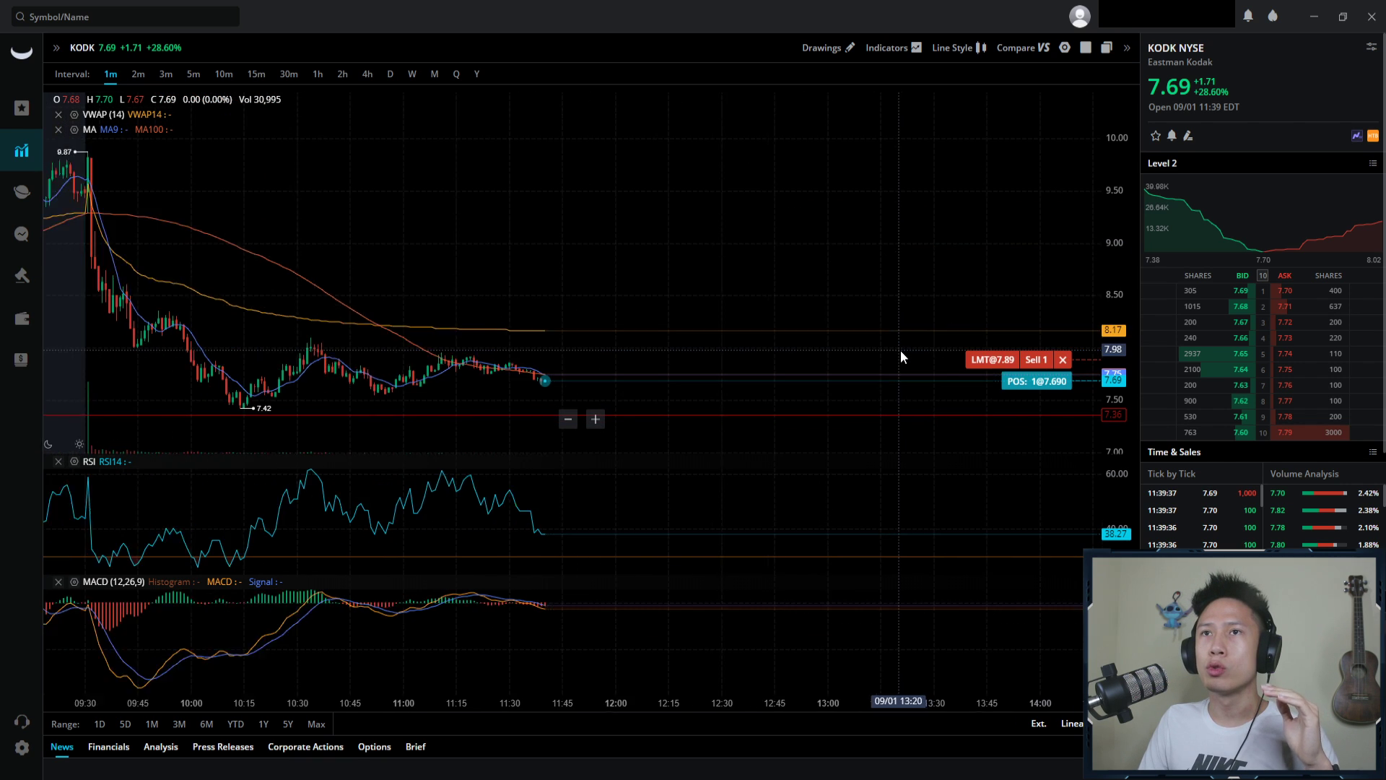
{"action": "left_click_drag", "start_coordinate": [878, 336], "coordinate": [706, 346]}
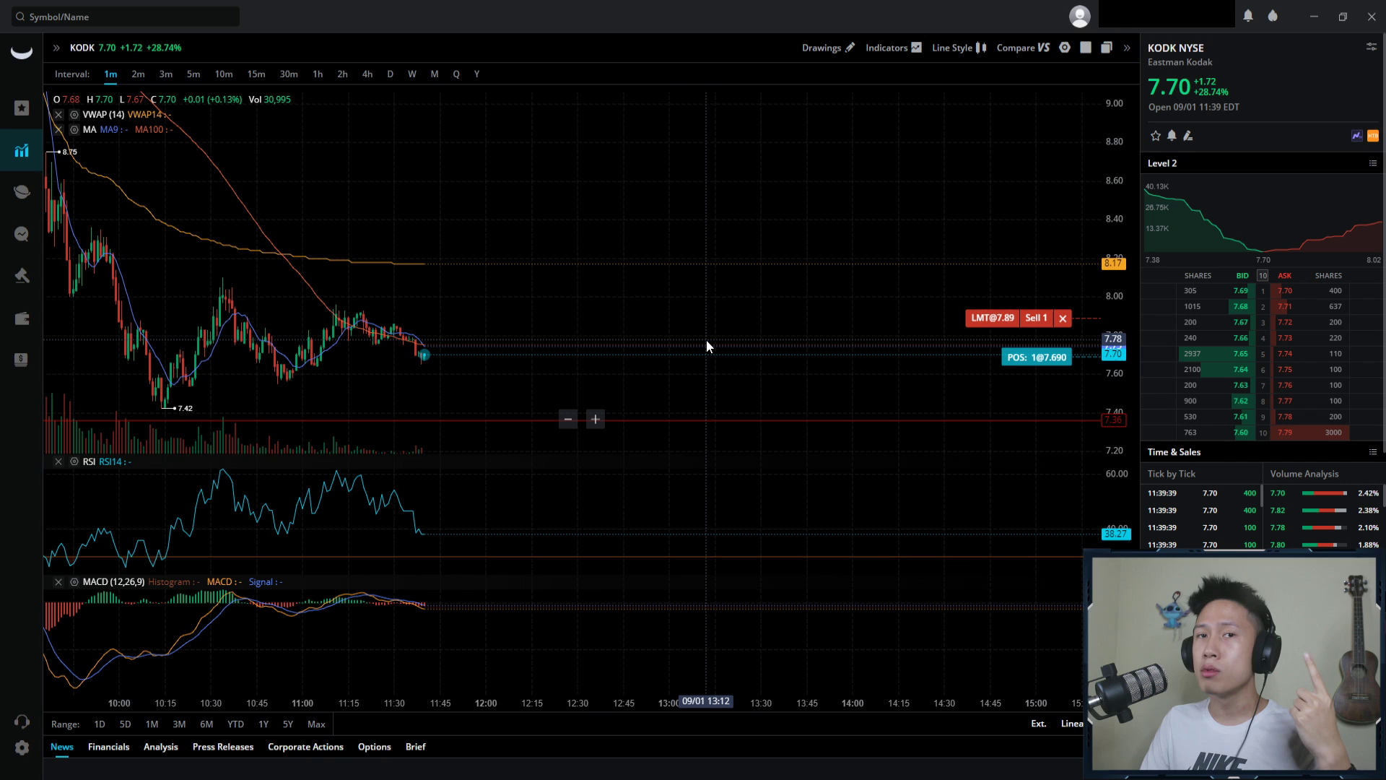
{"action": "left_click_drag", "start_coordinate": [829, 309], "coordinate": [622, 275]}
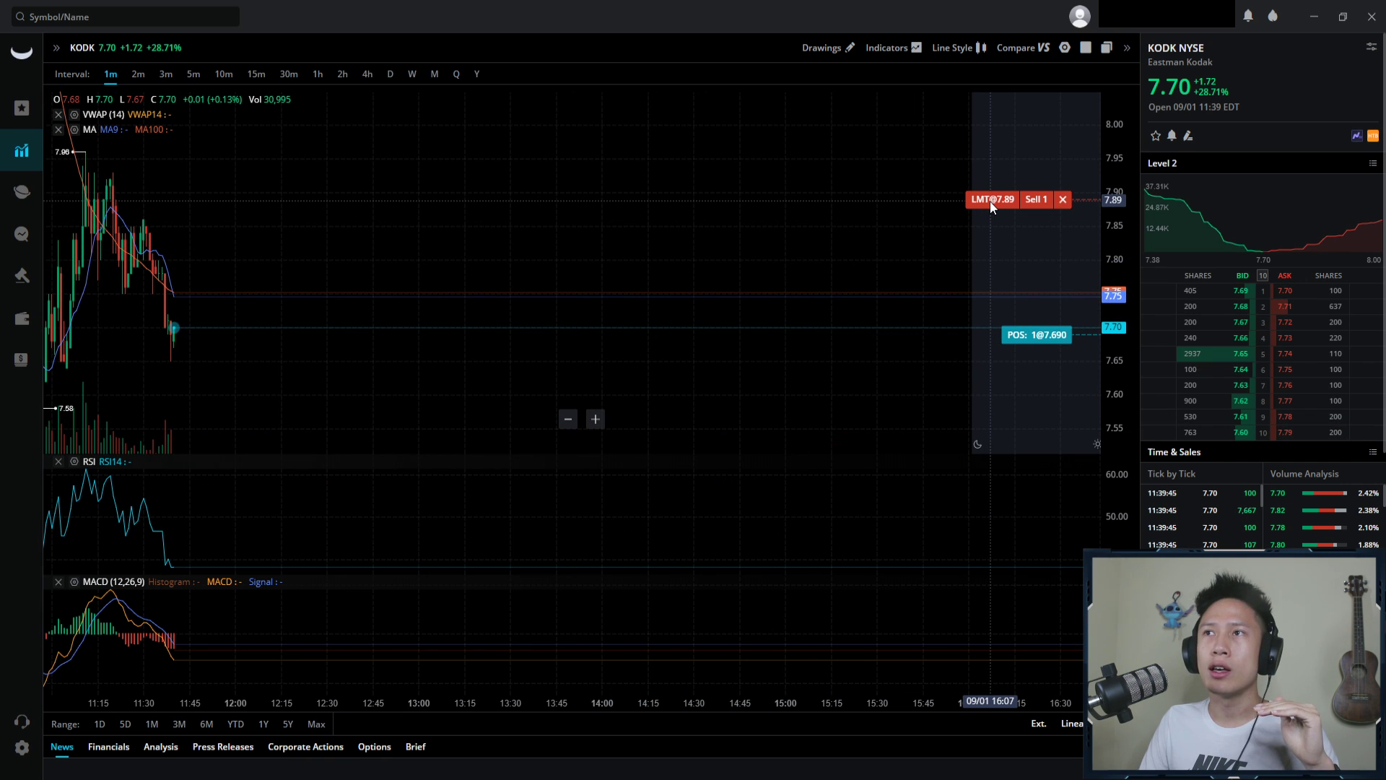
{"action": "left_click_drag", "start_coordinate": [604, 246], "coordinate": [707, 246]}
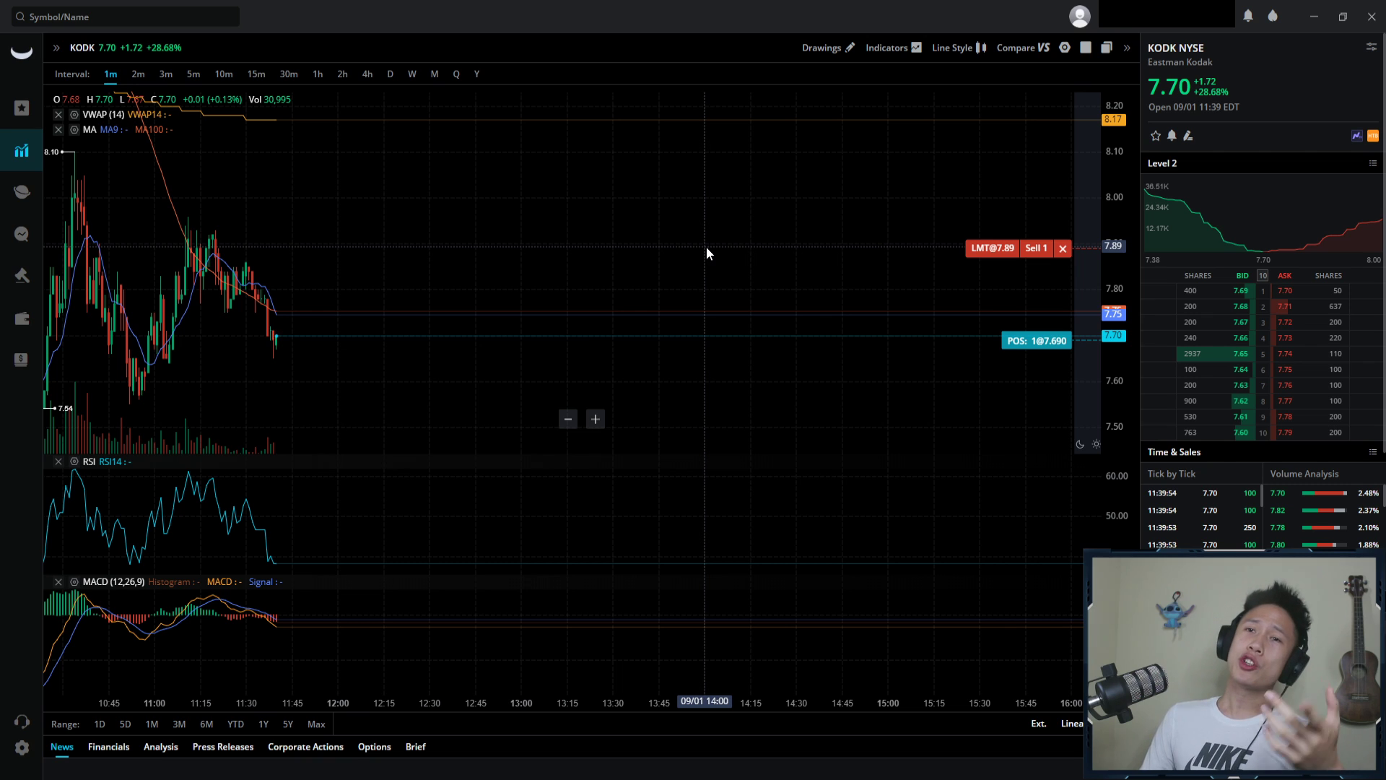